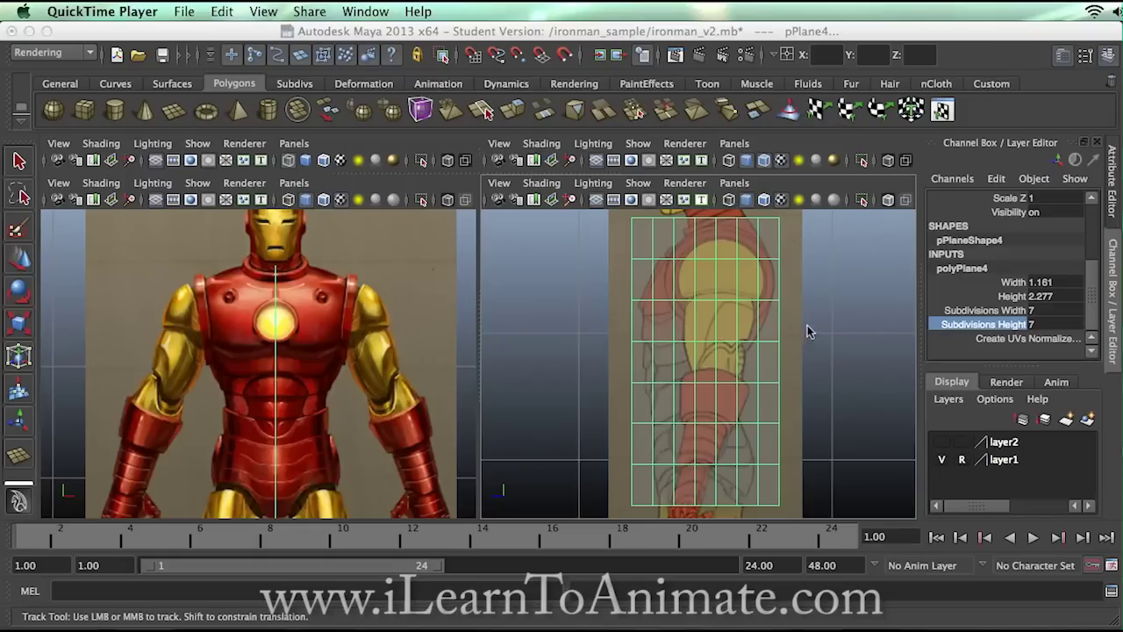
Pan the side view beside the arm and draw out a polygon cylinder disc there.
{"action": "middle_click_drag", "start_coordinate": [783, 313], "coordinate": [689, 317], "text": "alt"}
{"action": "left_click", "coordinate": [114, 110]}
{"action": "left_click_drag", "start_coordinate": [735, 324], "coordinate": [805, 342]}
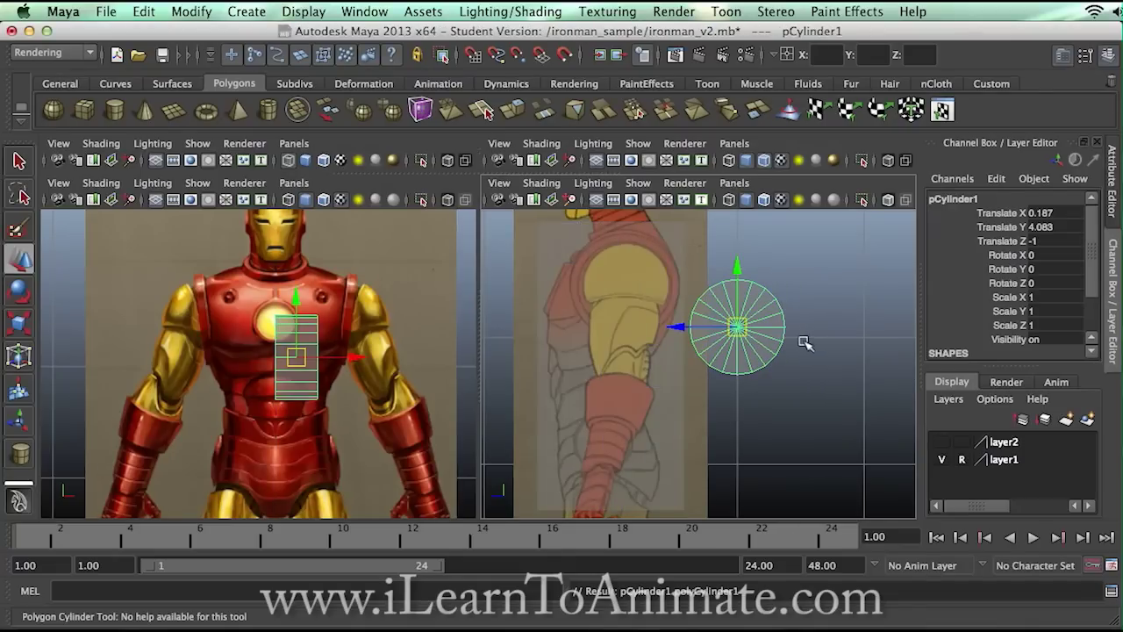
Reduce the new cylinder's Subdivisions Axis from 20 to 8, then deselect it.
{"action": "key", "text": "w"}
{"action": "scroll", "coordinate": [1097, 292], "scroll_direction": "down", "scroll_amount": 3}
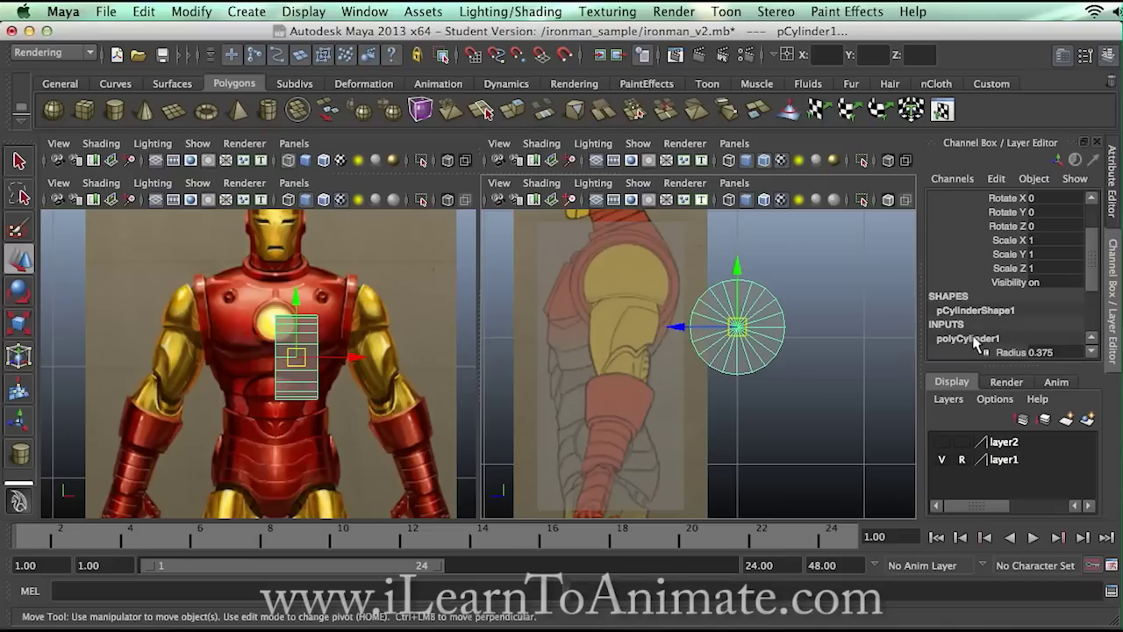
{"action": "left_click_drag", "start_coordinate": [1095, 282], "coordinate": [1096, 330]}
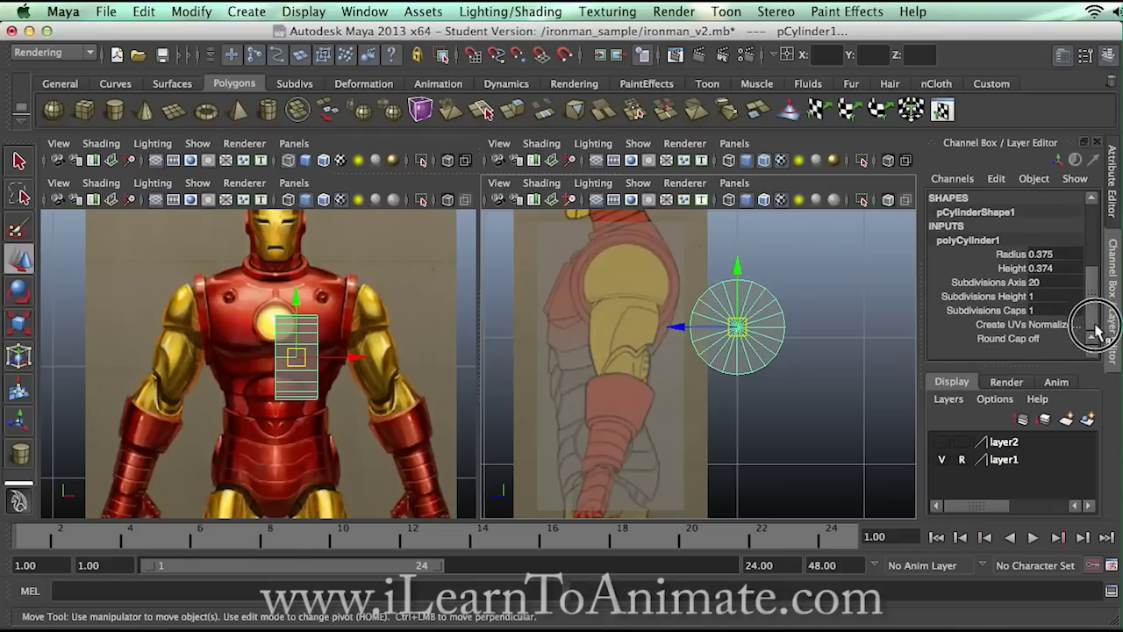
{"action": "left_click", "coordinate": [1018, 284]}
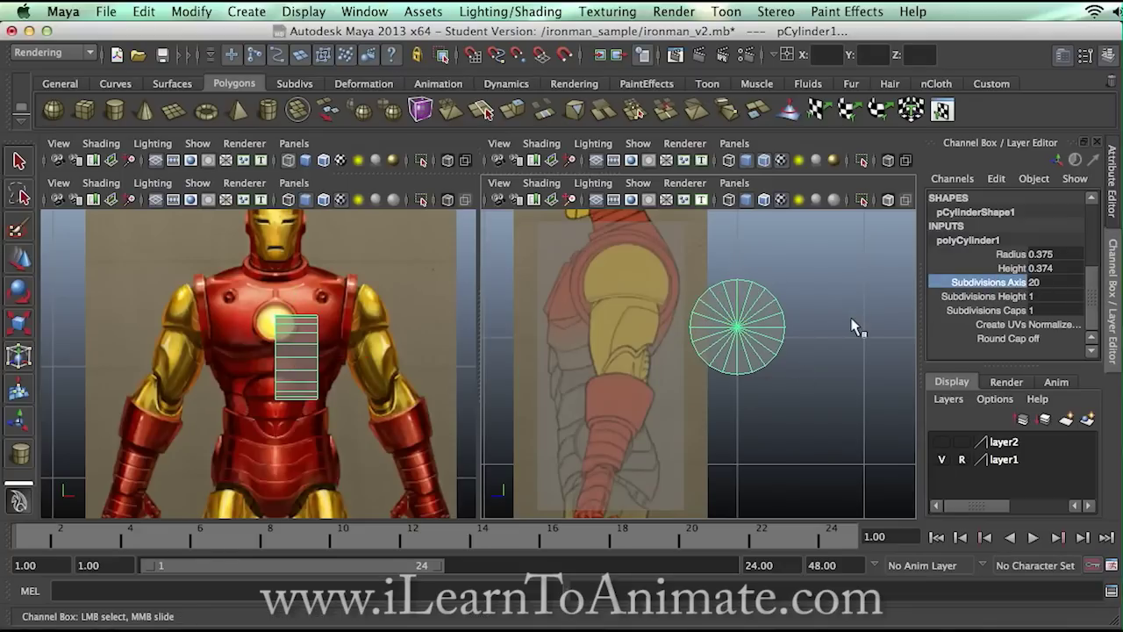
{"action": "middle_click_drag", "start_coordinate": [845, 318], "coordinate": [744, 307]}
{"action": "scroll", "coordinate": [784, 311], "scroll_direction": "up", "scroll_amount": 2}
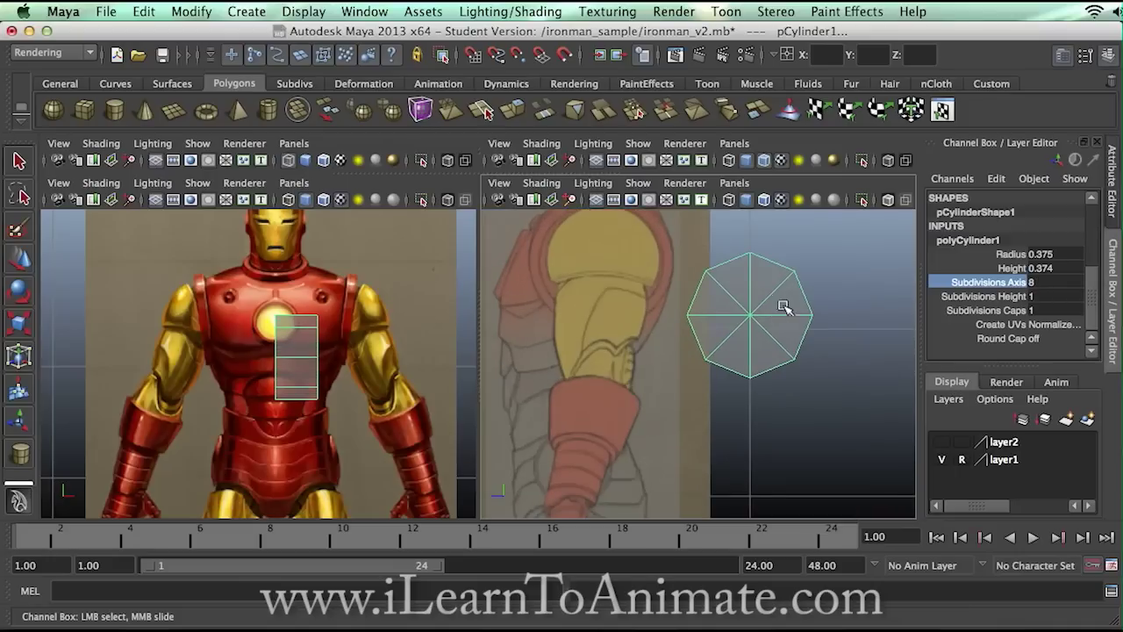
{"action": "scroll", "coordinate": [794, 323], "scroll_direction": "up", "scroll_amount": 2}
{"action": "key", "text": "w"}
{"action": "left_click", "coordinate": [810, 431]}
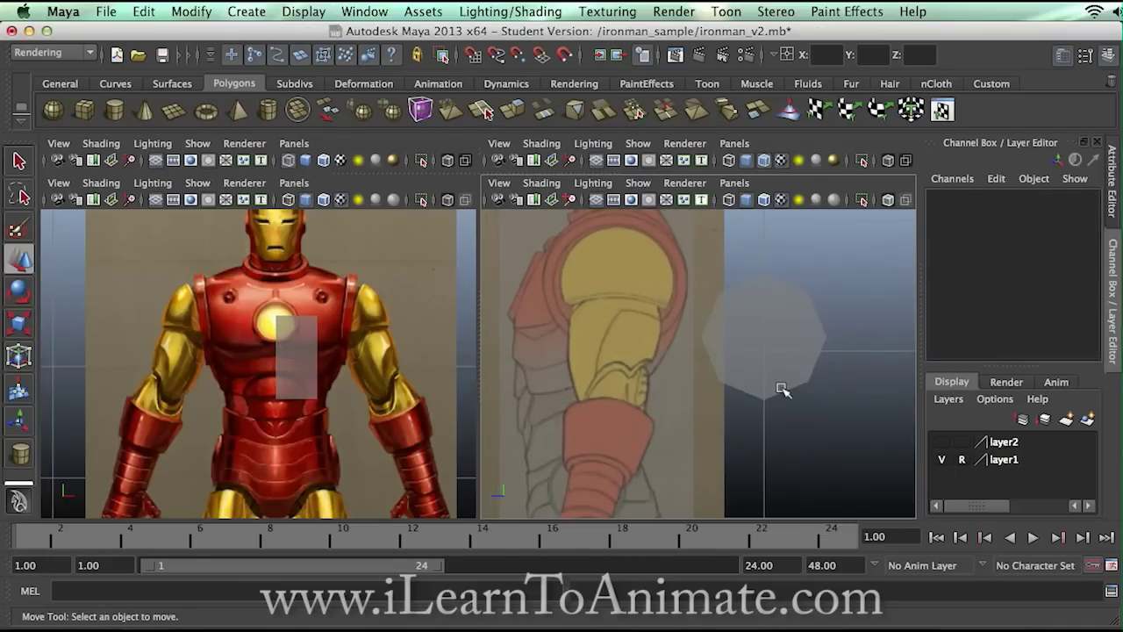
Raise the cylinder's Subdivisions Axis from 8 to 16, then deselect it.
{"action": "left_click", "coordinate": [823, 339]}
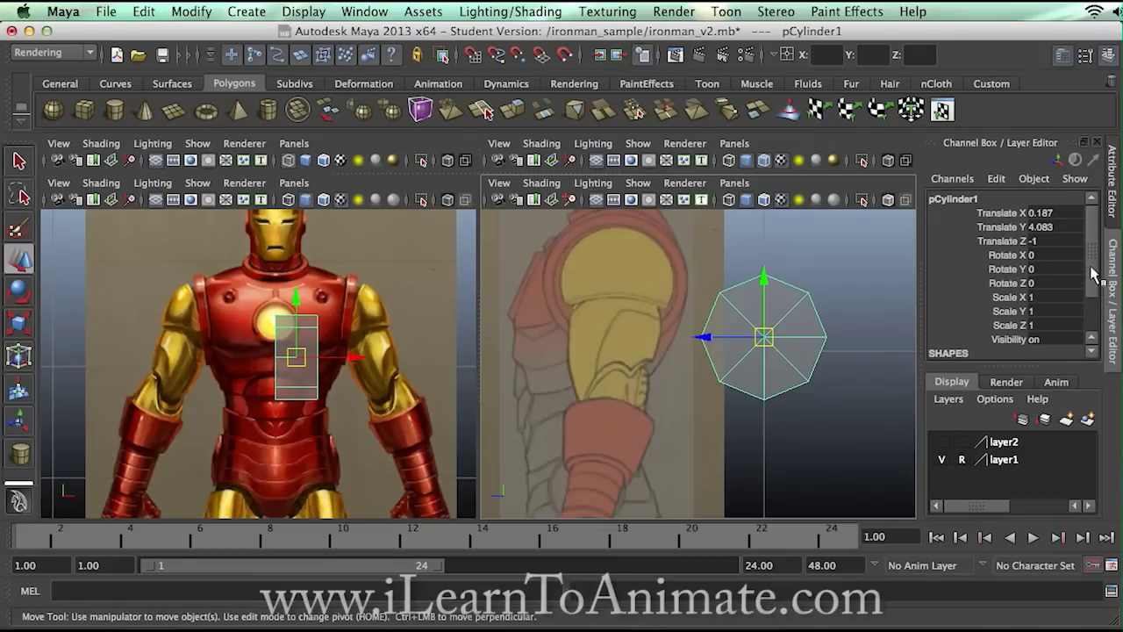
{"action": "left_click", "coordinate": [1093, 339]}
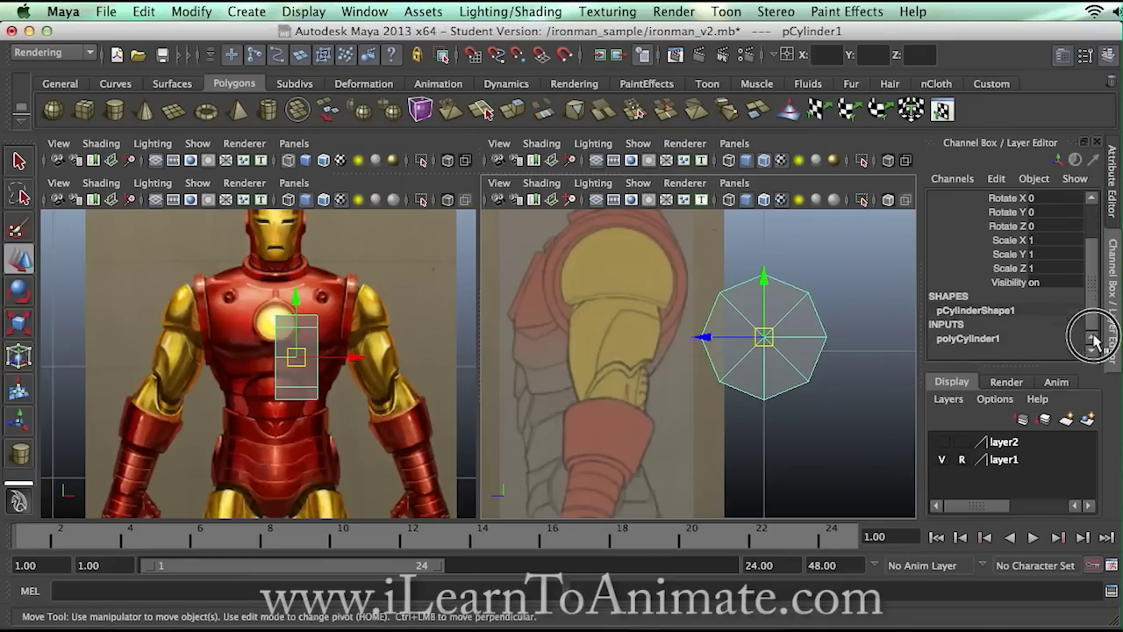
{"action": "left_click", "coordinate": [978, 339]}
{"action": "scroll", "coordinate": [1096, 289], "scroll_direction": "down", "scroll_amount": 5}
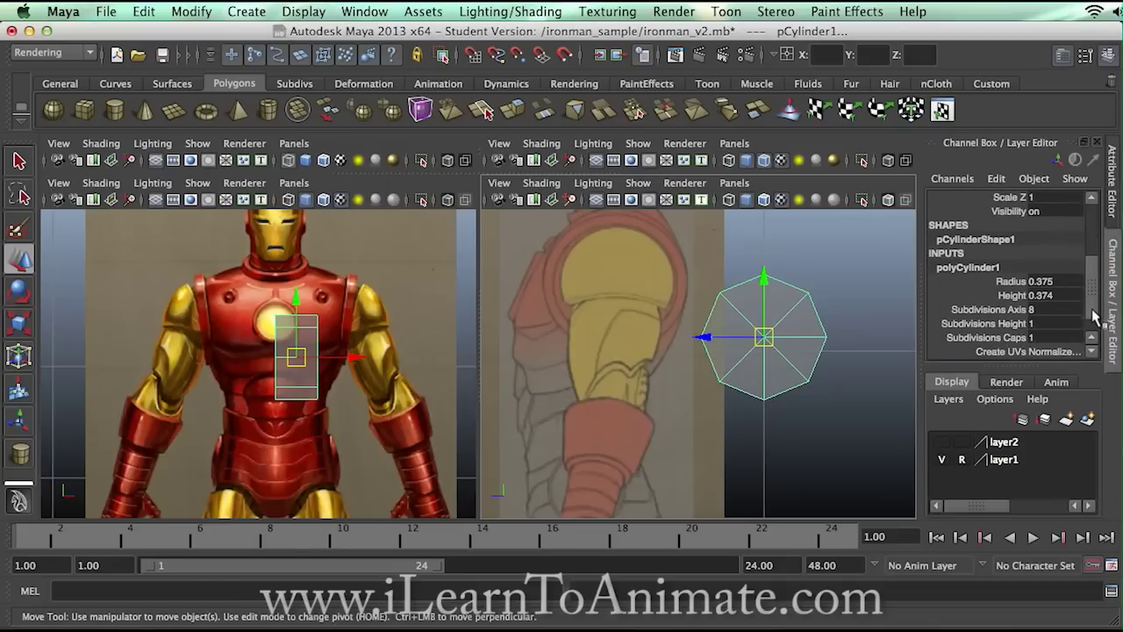
{"action": "left_click", "coordinate": [1009, 309]}
{"action": "middle_click_drag", "start_coordinate": [840, 305], "coordinate": [902, 306]}
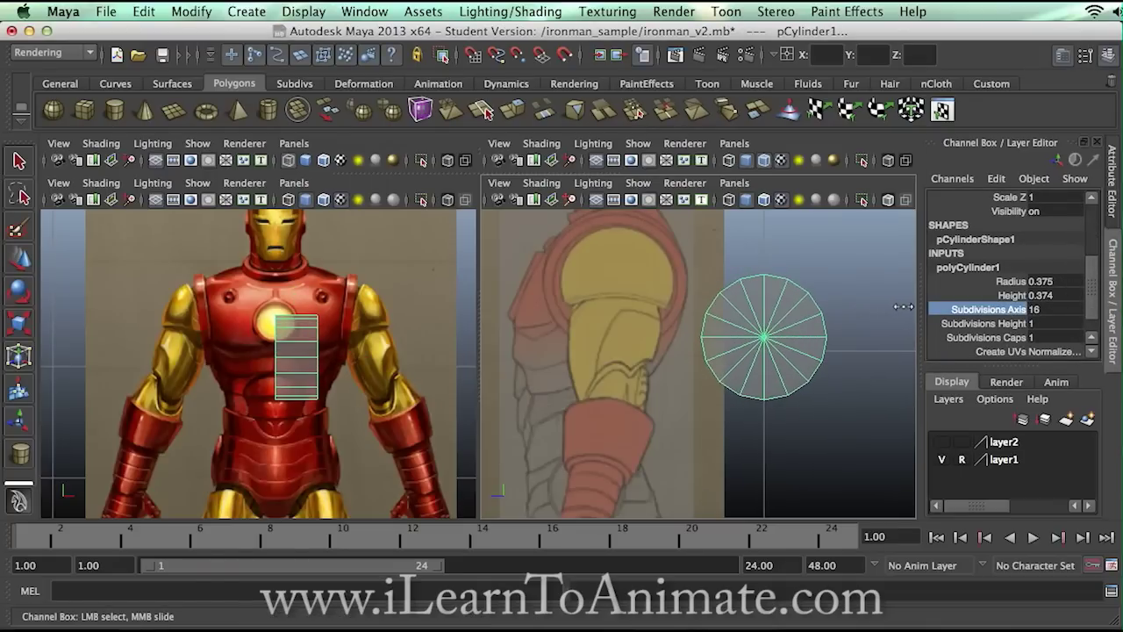
{"action": "key", "text": "w"}
{"action": "left_click", "coordinate": [846, 284]}
Reselect pCylinder1 and delete it from the scene.
{"action": "middle_click_drag", "start_coordinate": [827, 286], "coordinate": [848, 333], "text": "alt"}
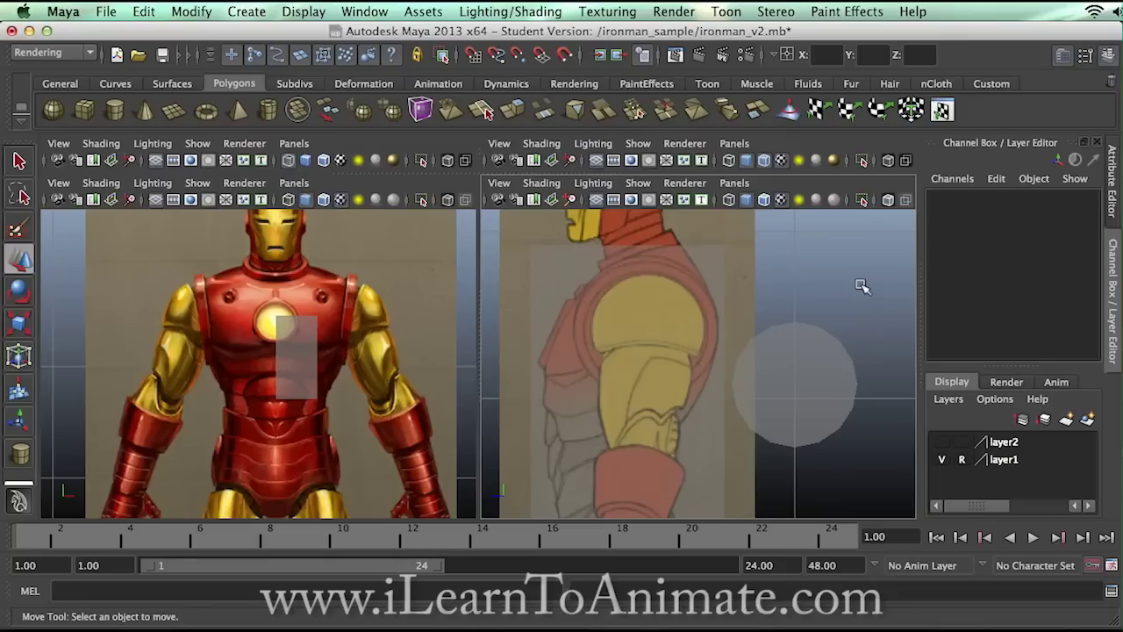
{"action": "left_click", "coordinate": [822, 370]}
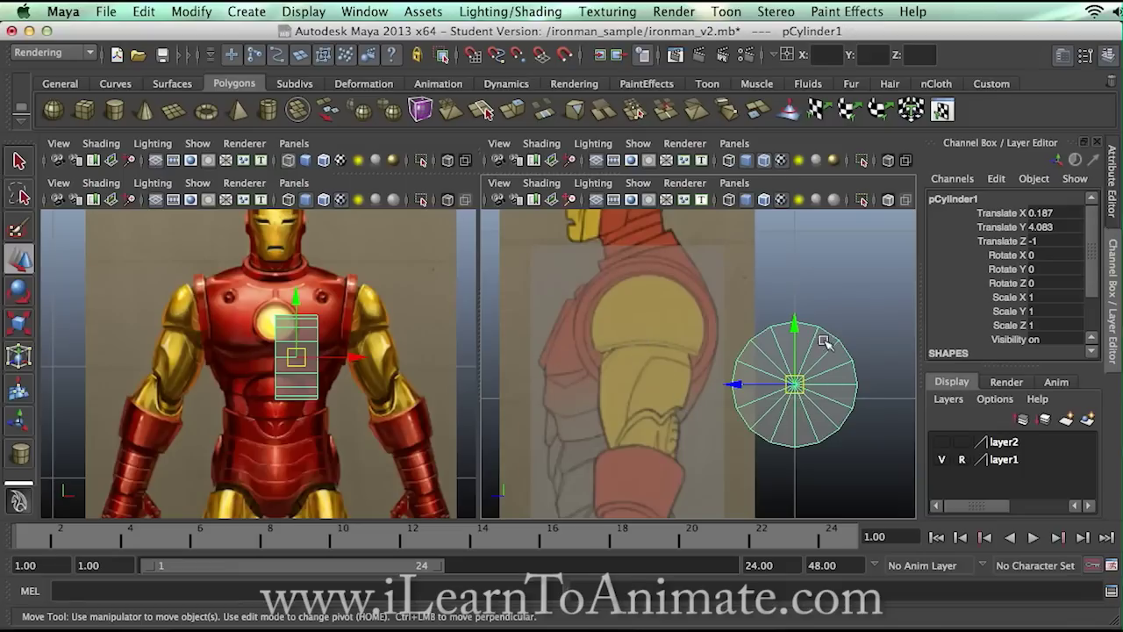
{"action": "left_click", "coordinate": [853, 448]}
{"action": "left_click", "coordinate": [814, 392]}
{"action": "key", "text": "Delete"}
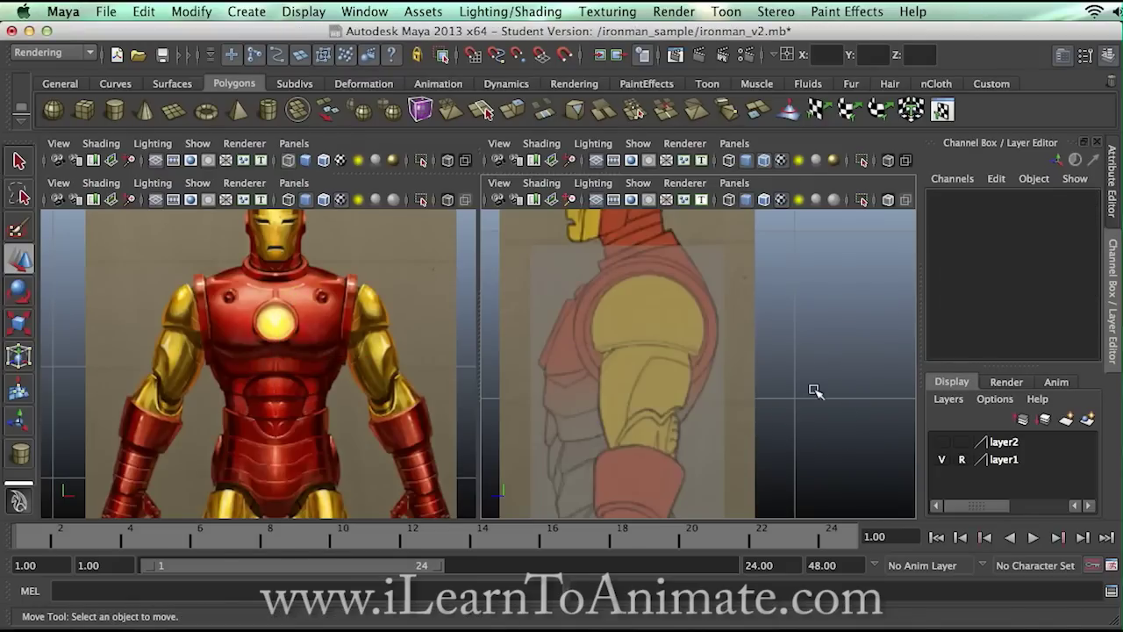
Select the grid plane pPlane4 over the arm and shift the side view right.
{"action": "left_click", "coordinate": [719, 359]}
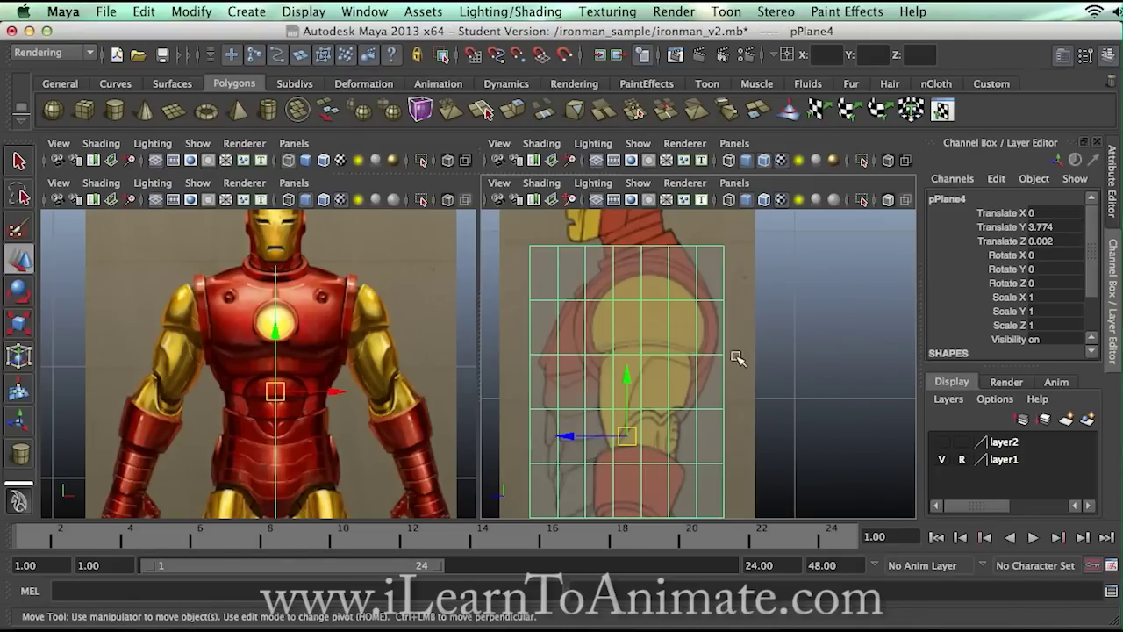
{"action": "scroll", "coordinate": [737, 358], "scroll_direction": "down", "scroll_amount": 6}
{"action": "scroll", "coordinate": [763, 359], "scroll_direction": "up", "scroll_amount": 4}
{"action": "scroll", "coordinate": [786, 323], "scroll_direction": "up", "scroll_amount": 2}
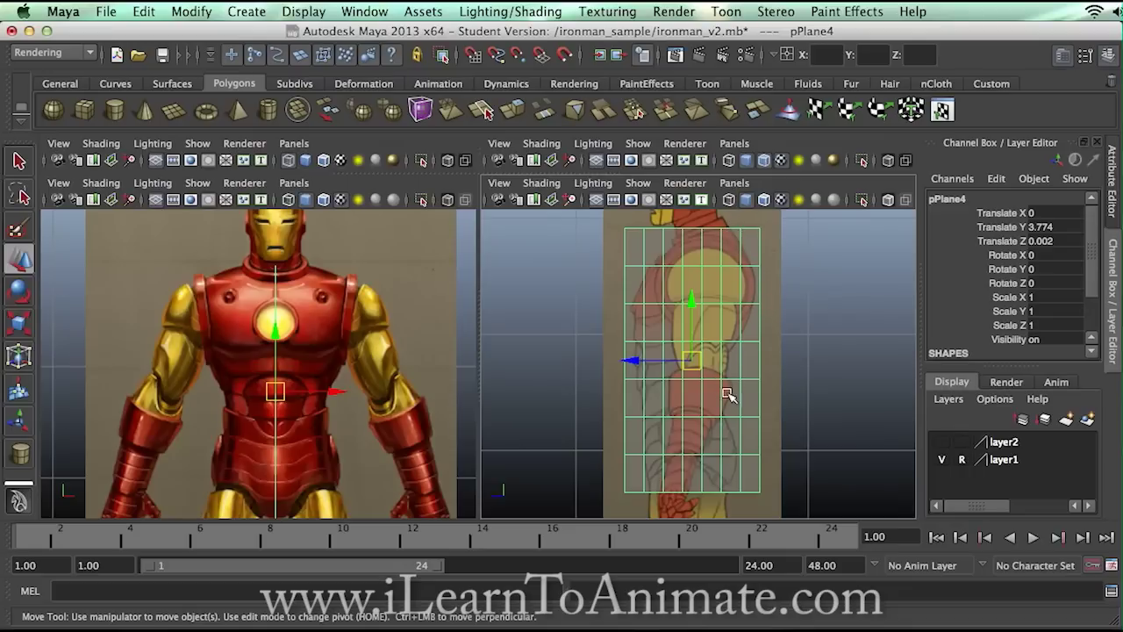
{"action": "left_click", "coordinate": [728, 359]}
{"action": "middle_click_drag", "start_coordinate": [728, 360], "coordinate": [770, 349], "text": "alt"}
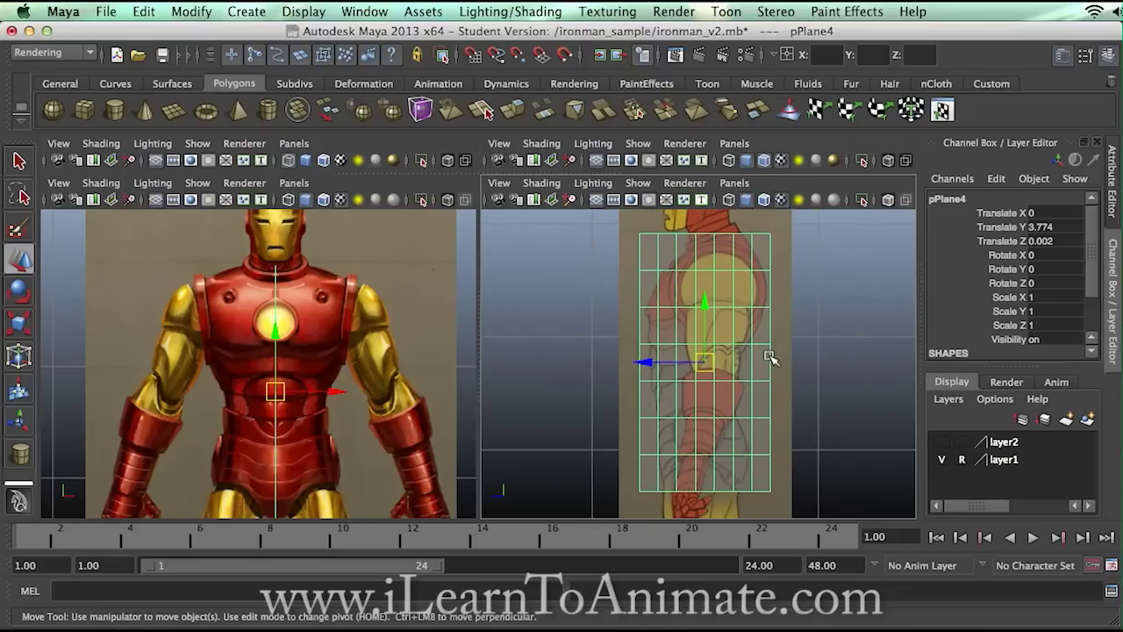
{"action": "scroll", "coordinate": [772, 356], "scroll_direction": "up", "scroll_amount": 3}
{"action": "scroll", "coordinate": [812, 355], "scroll_direction": "down", "scroll_amount": 2}
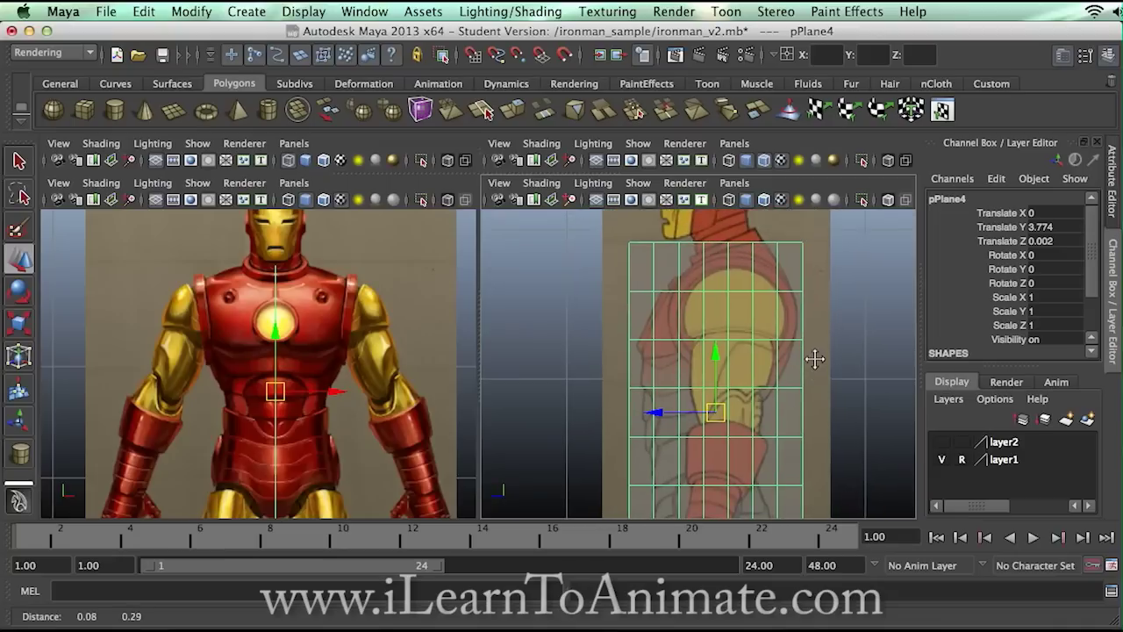
Fine-tune the side-view framing around the plane with small pans and zooms.
{"action": "middle_click_drag", "start_coordinate": [814, 434], "coordinate": [824, 363], "text": "alt"}
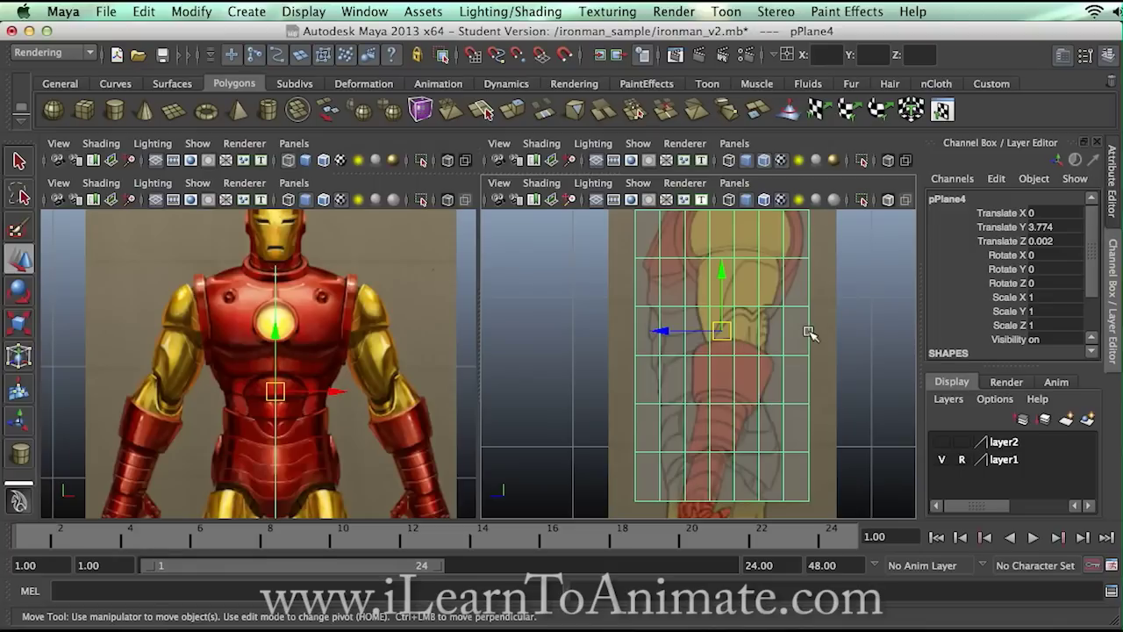
{"action": "middle_click_drag", "start_coordinate": [815, 247], "coordinate": [825, 299], "text": "alt"}
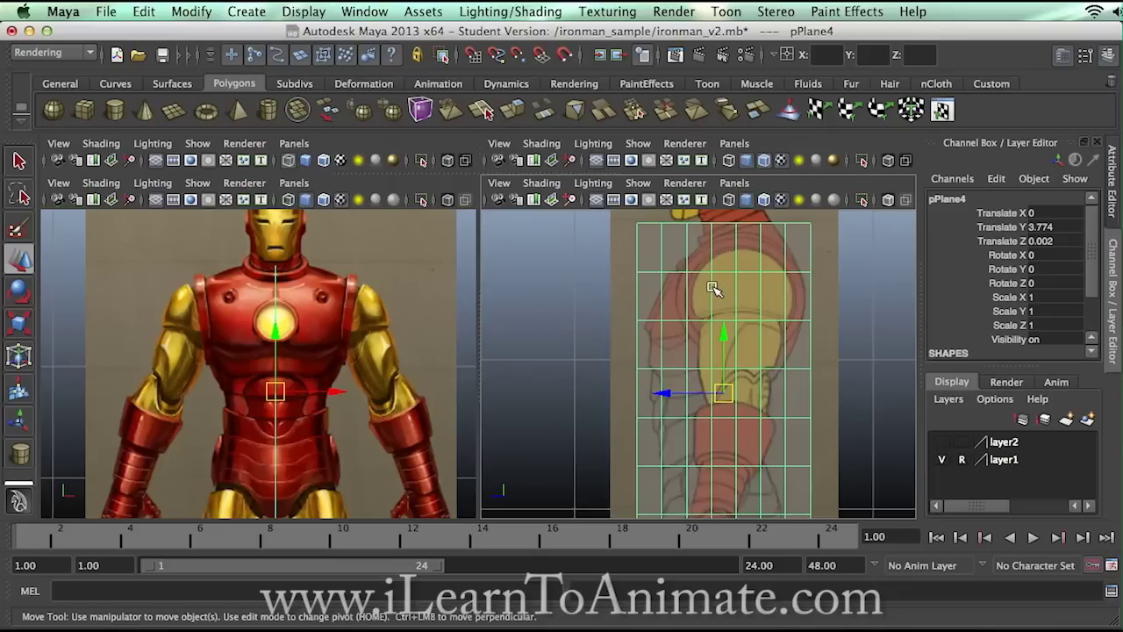
{"action": "middle_click_drag", "start_coordinate": [803, 313], "coordinate": [773, 313], "text": "alt"}
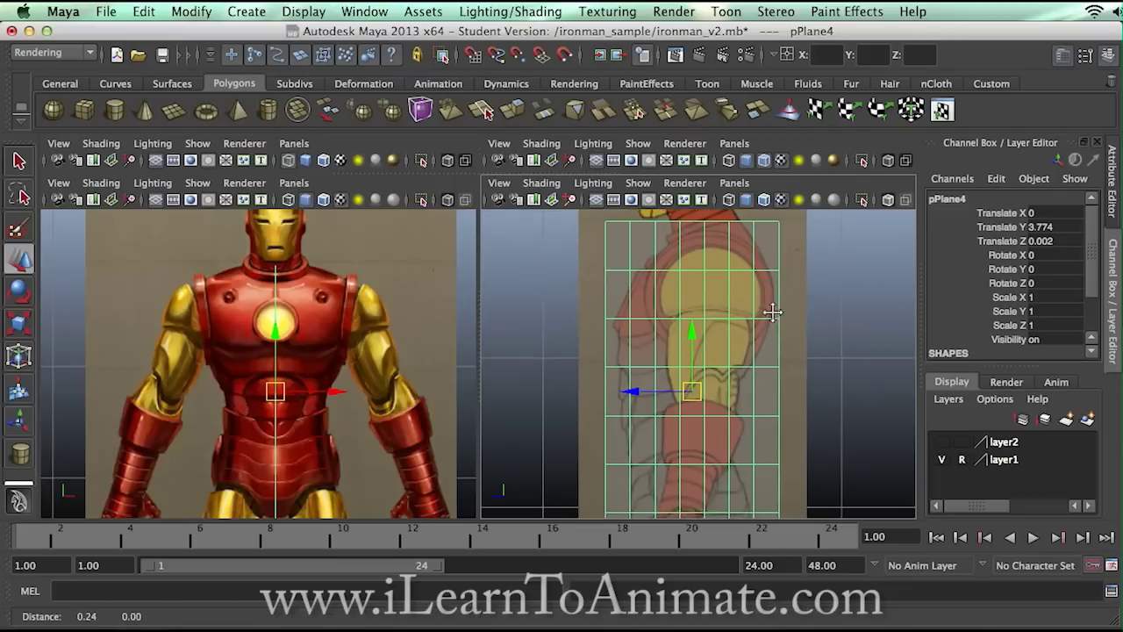
{"action": "scroll", "coordinate": [780, 307], "scroll_direction": "up", "scroll_amount": 2}
{"action": "scroll", "coordinate": [789, 301], "scroll_direction": "down", "scroll_amount": 5}
{"action": "scroll", "coordinate": [797, 301], "scroll_direction": "up", "scroll_amount": 4}
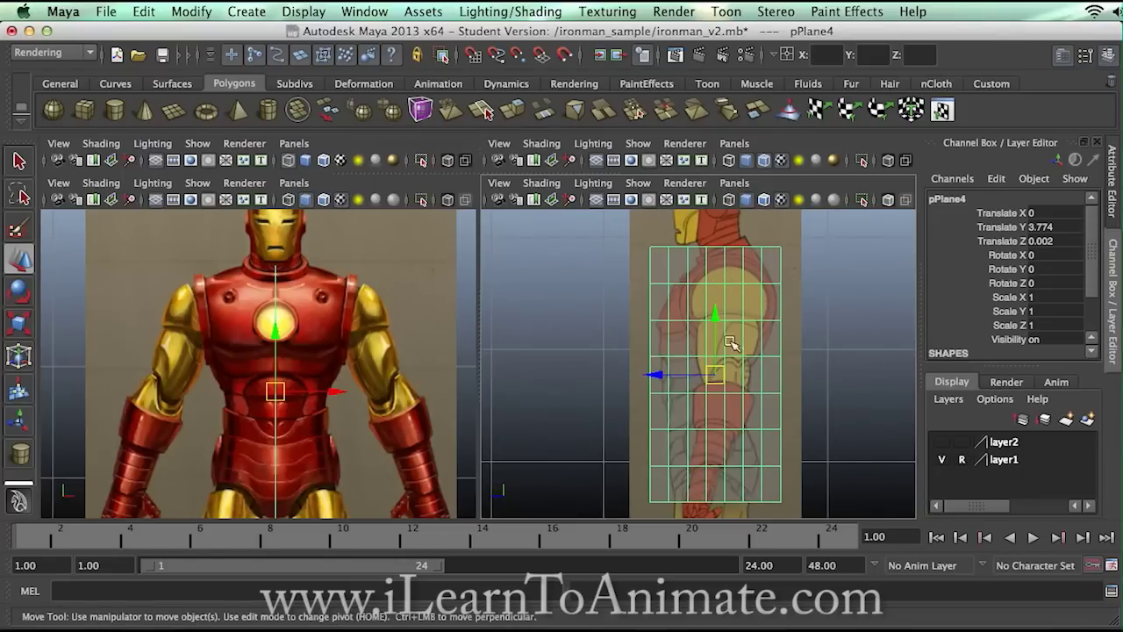
{"action": "scroll", "coordinate": [726, 340], "scroll_direction": "down", "scroll_amount": 3}
{"action": "scroll", "coordinate": [757, 343], "scroll_direction": "up", "scroll_amount": 3}
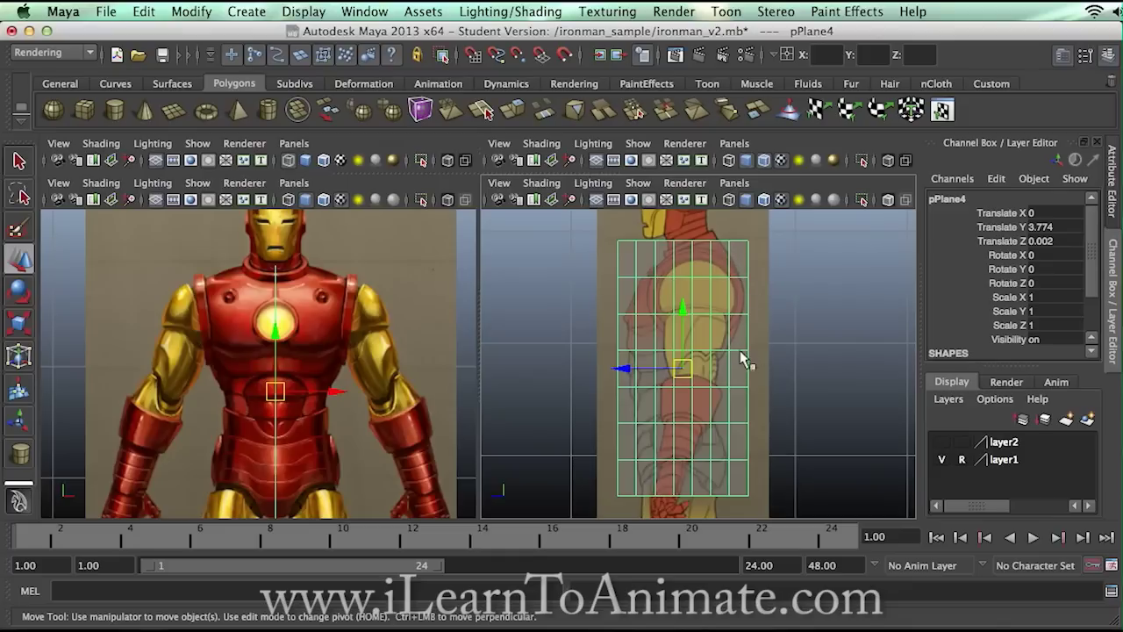
Set polyPlane4's subdivisions to 5 wide and 6 high in the Channel Box.
{"action": "left_click", "coordinate": [1090, 323]}
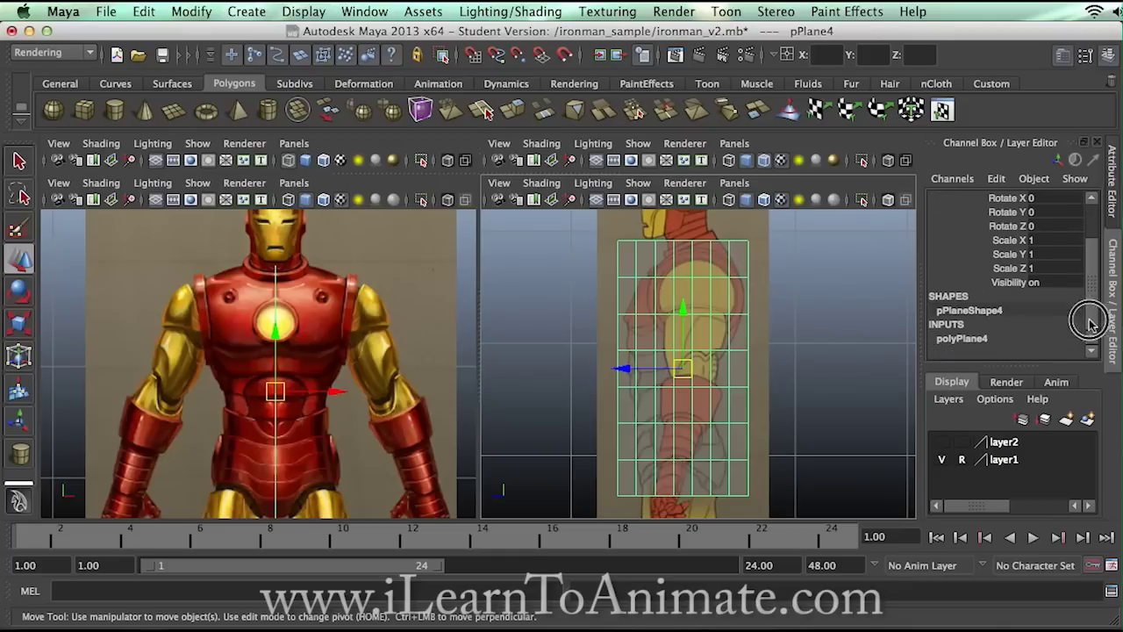
{"action": "left_click", "coordinate": [966, 339]}
{"action": "left_click", "coordinate": [1088, 328]}
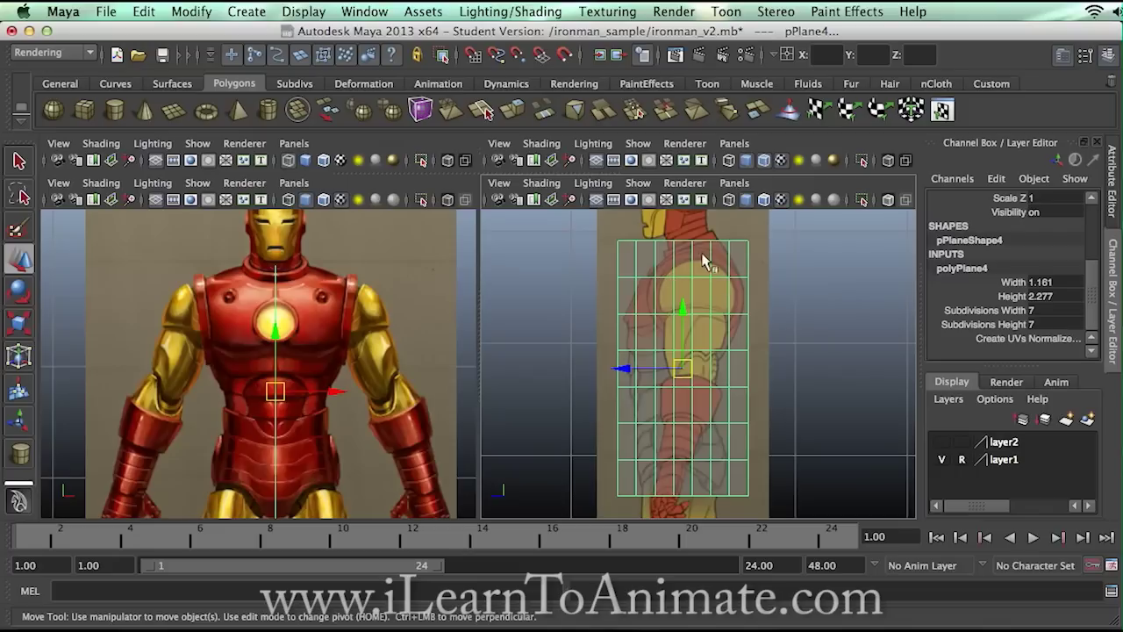
{"action": "left_click", "coordinate": [998, 331]}
{"action": "middle_click_drag", "start_coordinate": [790, 334], "coordinate": [746, 320]}
{"action": "left_click", "coordinate": [984, 310]}
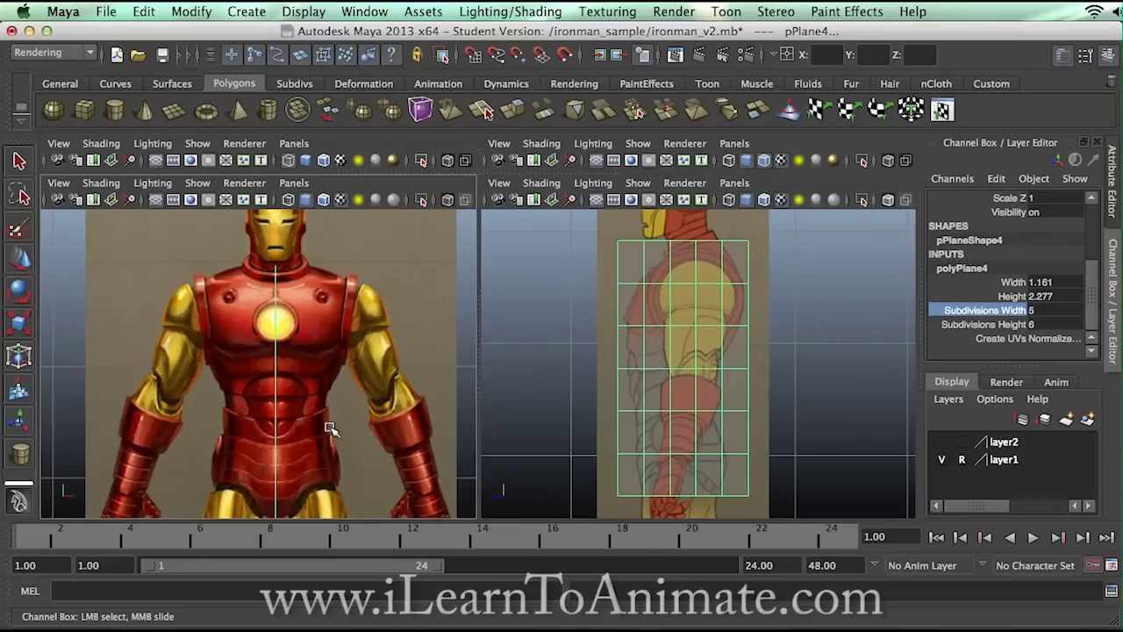
Pan the front and side views up and zoom in on the plane over the torso.
{"action": "middle_click_drag", "start_coordinate": [337, 412], "coordinate": [318, 381], "text": "alt"}
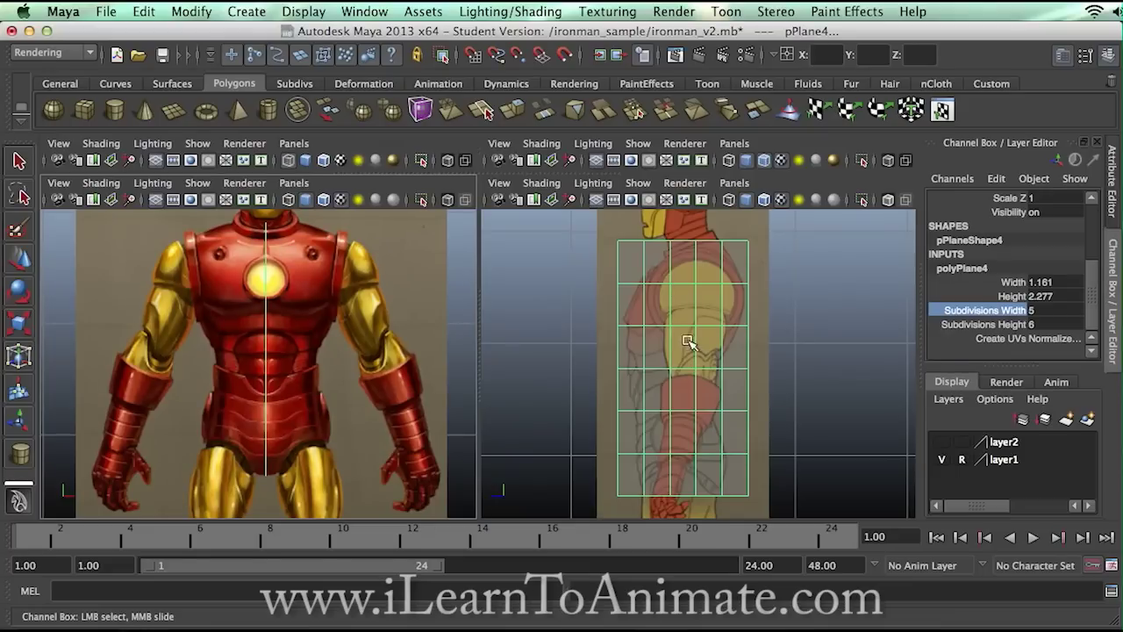
{"action": "middle_click_drag", "start_coordinate": [725, 351], "coordinate": [751, 350], "text": "alt"}
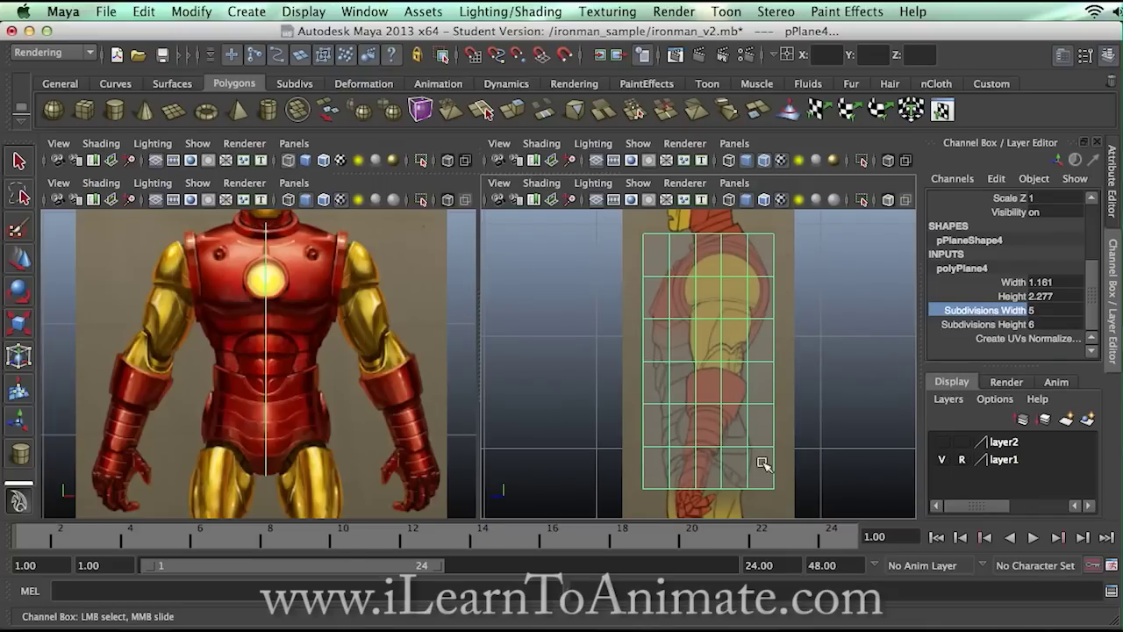
{"action": "middle_click_drag", "start_coordinate": [792, 429], "coordinate": [763, 379], "text": "alt"}
{"action": "right_click_drag", "start_coordinate": [763, 379], "coordinate": [760, 414], "text": "alt"}
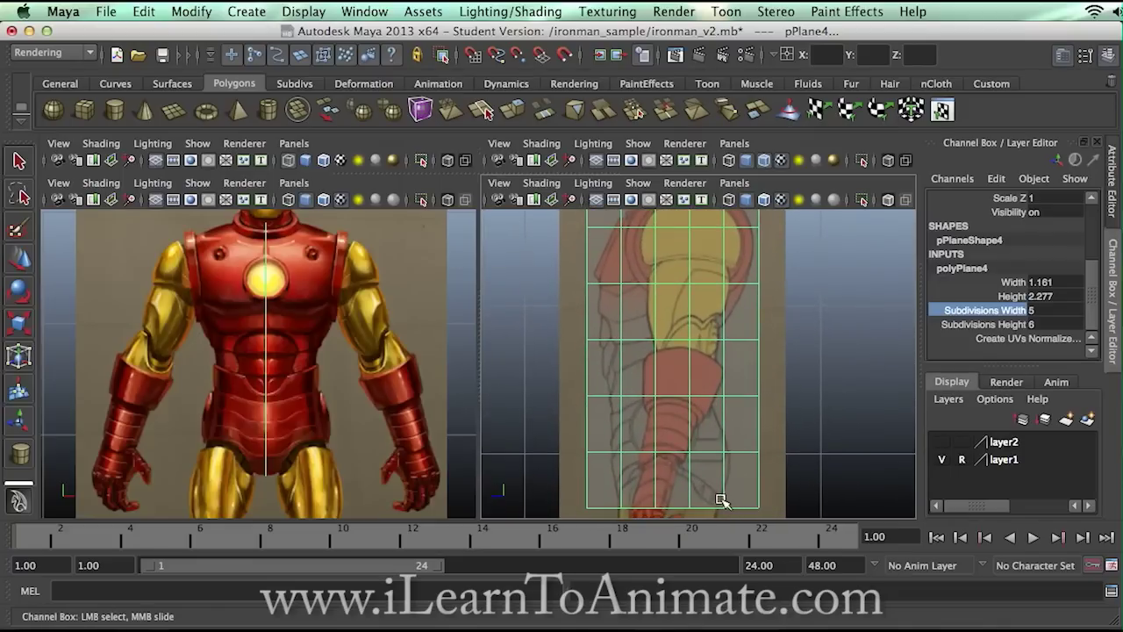
{"action": "scroll", "coordinate": [798, 369], "scroll_direction": "up", "scroll_amount": 2}
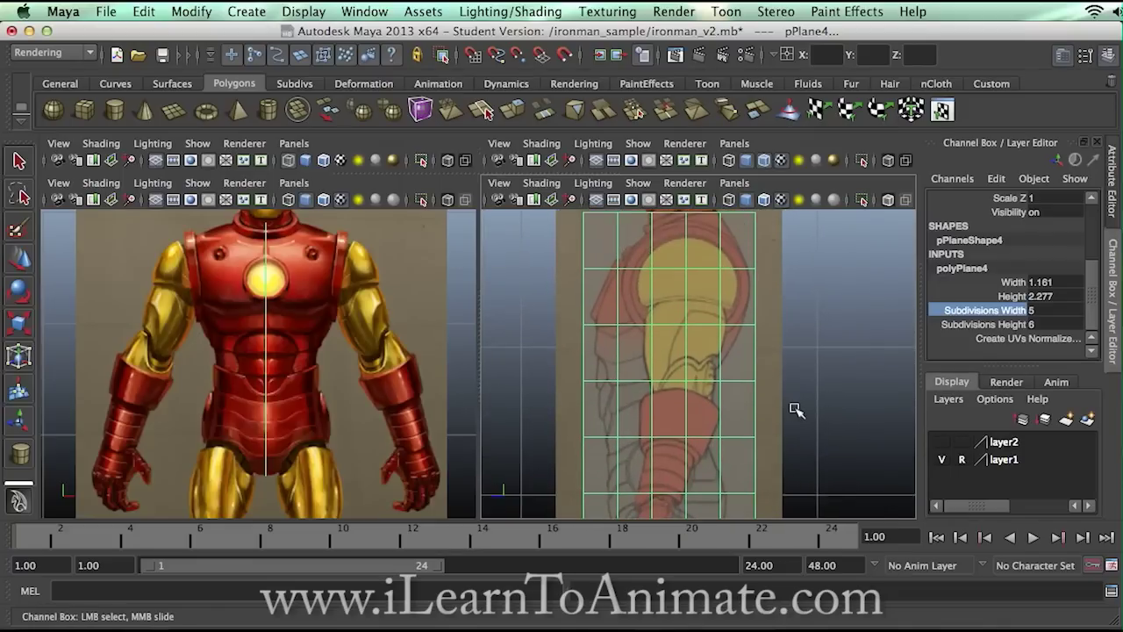
{"action": "scroll", "coordinate": [794, 369], "scroll_direction": "down", "scroll_amount": 6}
{"action": "scroll", "coordinate": [765, 373], "scroll_direction": "up", "scroll_amount": 4}
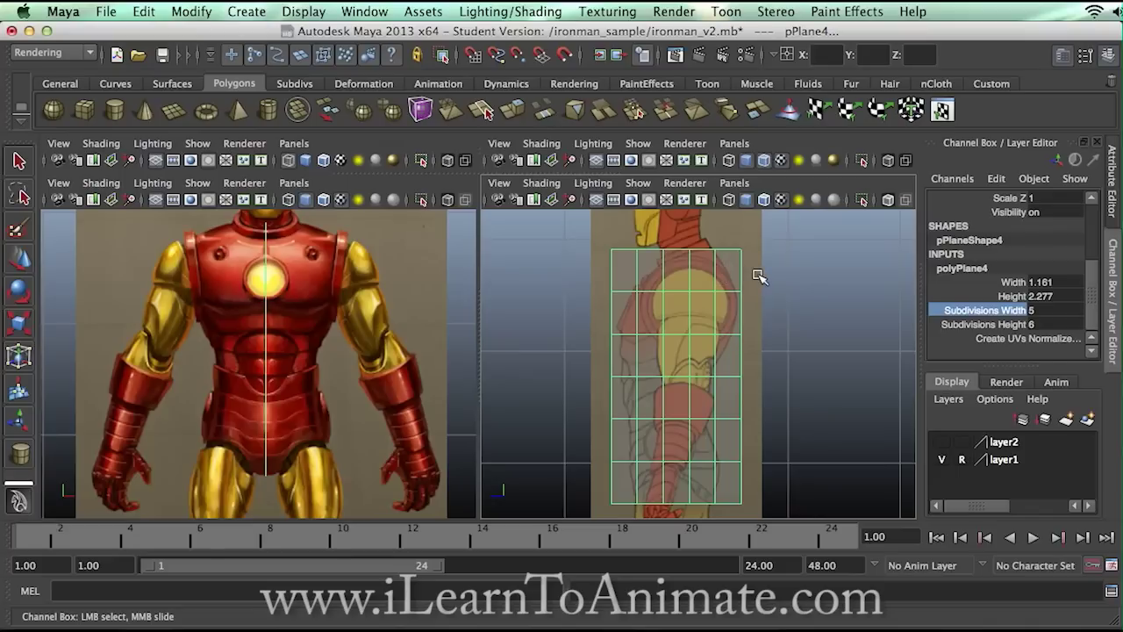
Raise pPlane4's Subdivisions Height to 7 and collapse the Channel Box/Layer Editor panel.
{"action": "left_click", "coordinate": [1000, 324]}
{"action": "scroll", "coordinate": [809, 324], "scroll_direction": "up", "scroll_amount": 2}
{"action": "mouse_move", "coordinate": [786, 324]}
{"action": "middle_mouse_down"}
{"action": "mouse_move", "coordinate": [810, 322]}
{"action": "mouse_move", "coordinate": [797, 322]}
{"action": "middle_mouse_up"}
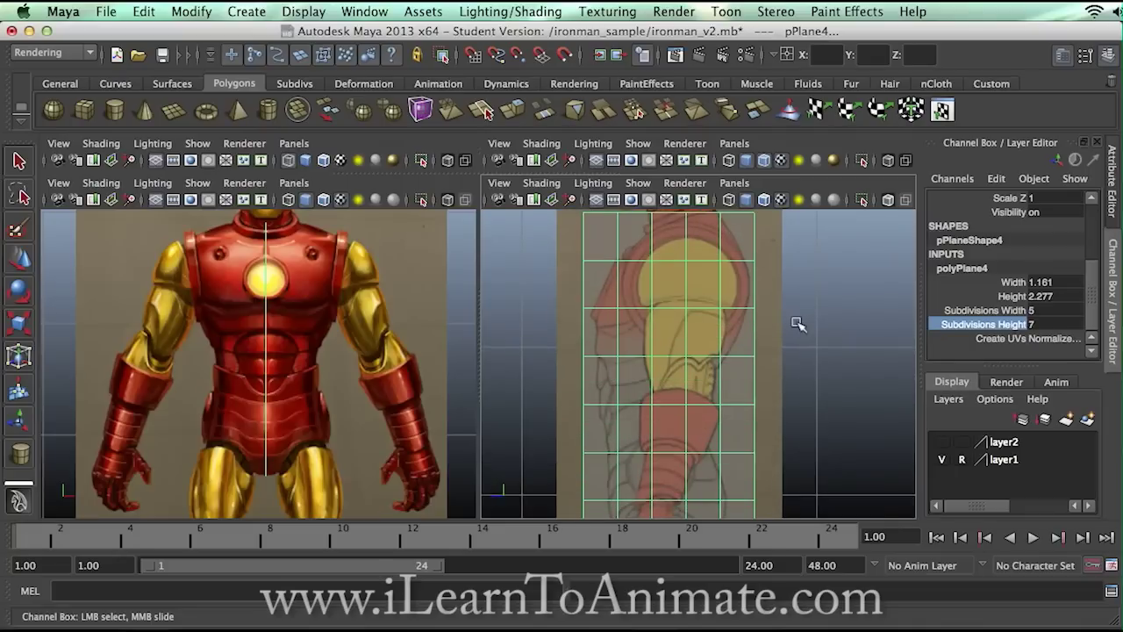
{"action": "scroll", "coordinate": [784, 328], "scroll_direction": "down", "scroll_amount": 3}
{"action": "scroll", "coordinate": [784, 328], "scroll_direction": "up", "scroll_amount": 3}
{"action": "scroll", "coordinate": [782, 331], "scroll_direction": "down", "scroll_amount": 3}
{"action": "scroll", "coordinate": [783, 331], "scroll_direction": "up", "scroll_amount": 4}
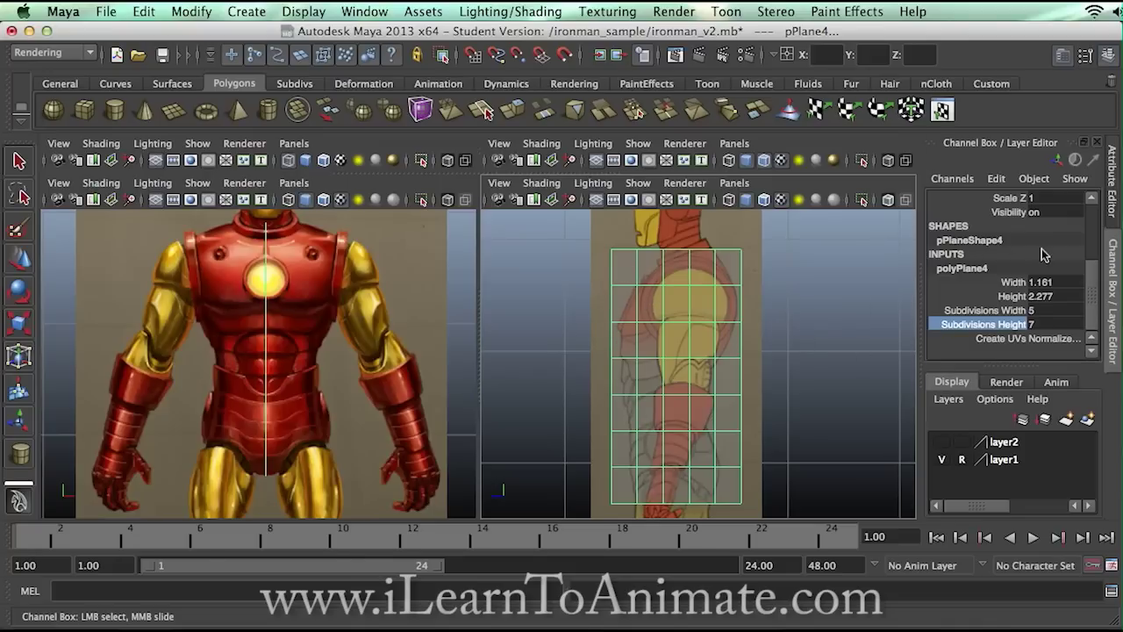
{"action": "left_click", "coordinate": [1112, 274]}
Reselect pPlane4 and pan the side view to frame it over the upper arm.
{"action": "left_click", "coordinate": [951, 341]}
{"action": "mouse_move", "coordinate": [951, 340]}
{"action": "middle_mouse_down", "text": "alt"}
{"action": "mouse_move", "coordinate": [928, 310]}
{"action": "mouse_move", "coordinate": [905, 329]}
{"action": "middle_mouse_up", "text": "alt"}
{"action": "left_click", "coordinate": [865, 325]}
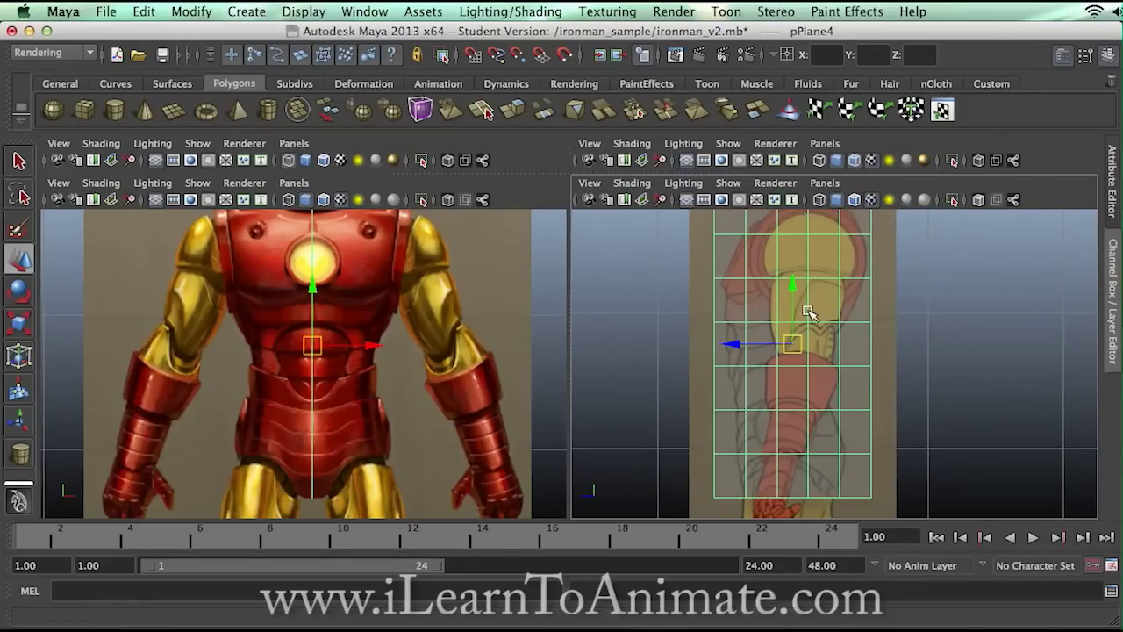
{"action": "middle_click_drag", "start_coordinate": [809, 313], "coordinate": [776, 335], "text": "alt"}
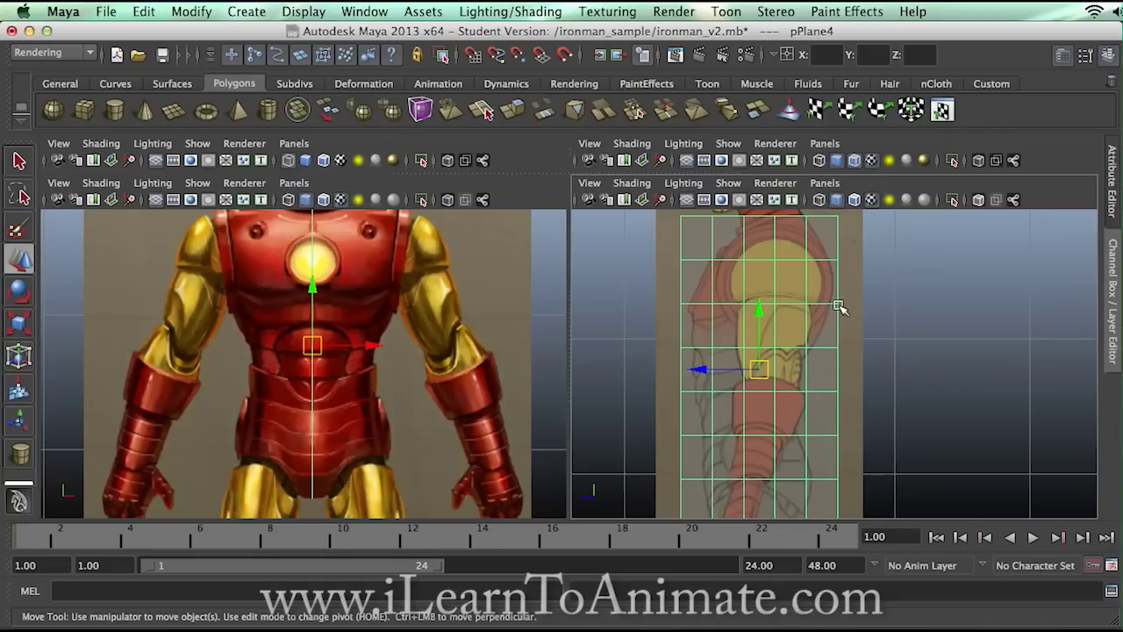
{"action": "middle_click_drag", "start_coordinate": [828, 293], "coordinate": [868, 327], "text": "alt"}
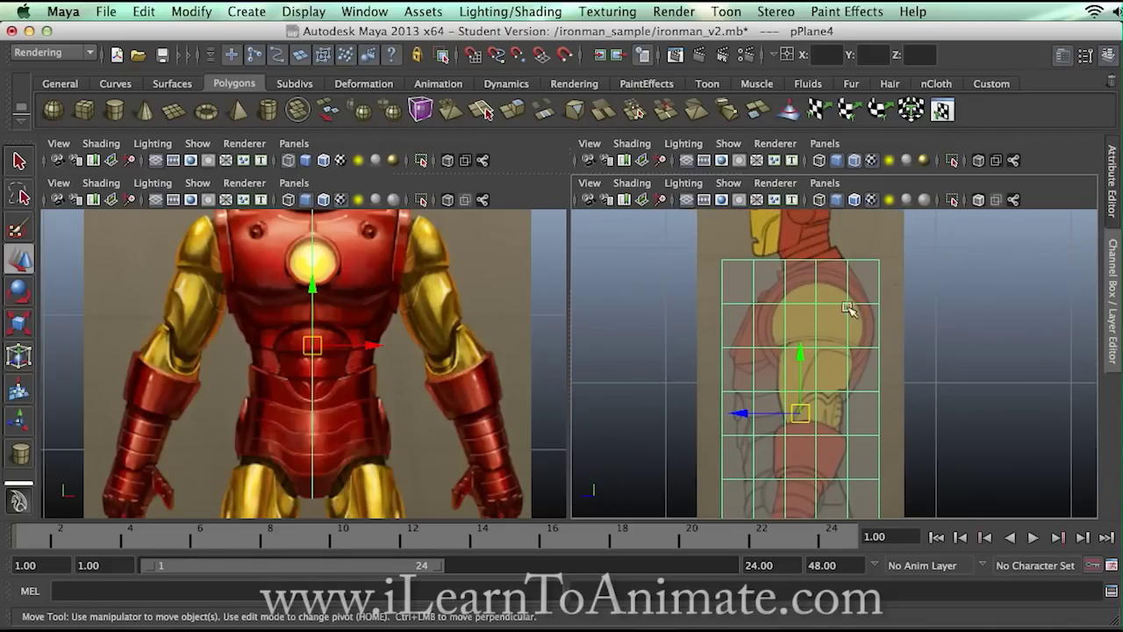
Switch pPlane4 to vertex mode and marquee-select its bottom two vertex rows.
{"action": "right_click", "coordinate": [810, 355]}
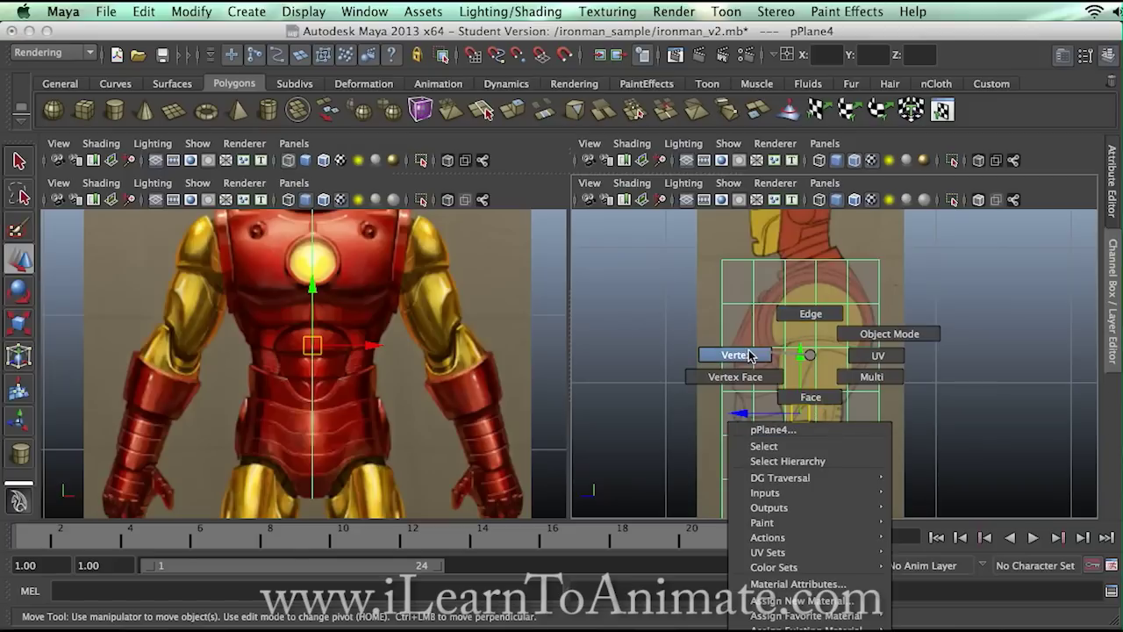
{"action": "right_click_drag", "start_coordinate": [748, 355], "coordinate": [748, 355]}
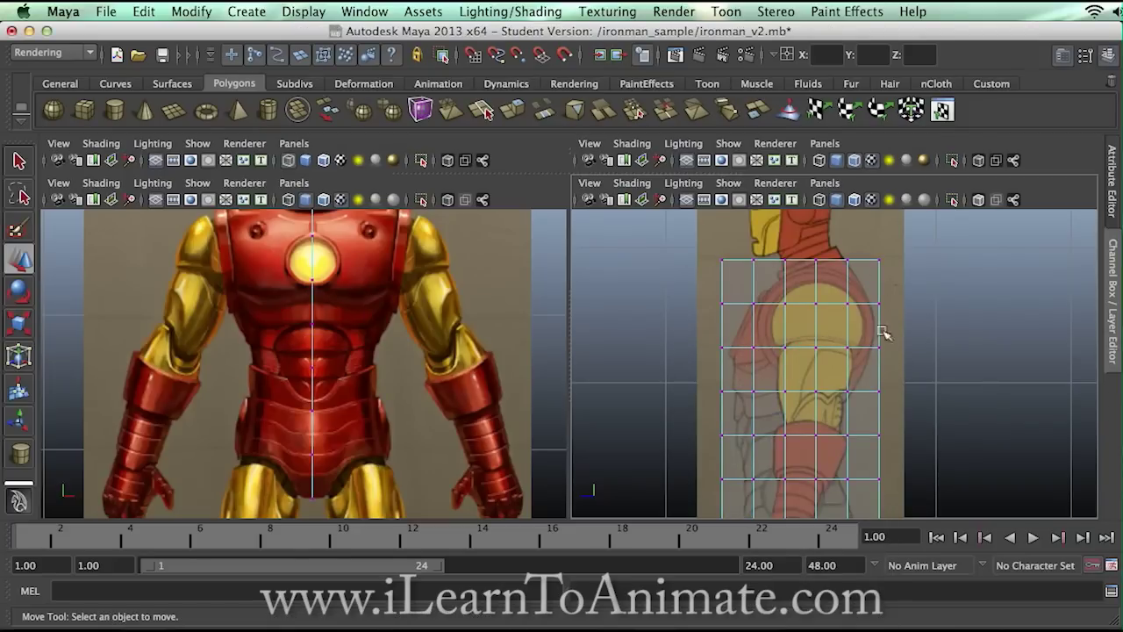
{"action": "middle_click_drag", "start_coordinate": [905, 394], "coordinate": [907, 325], "text": "alt"}
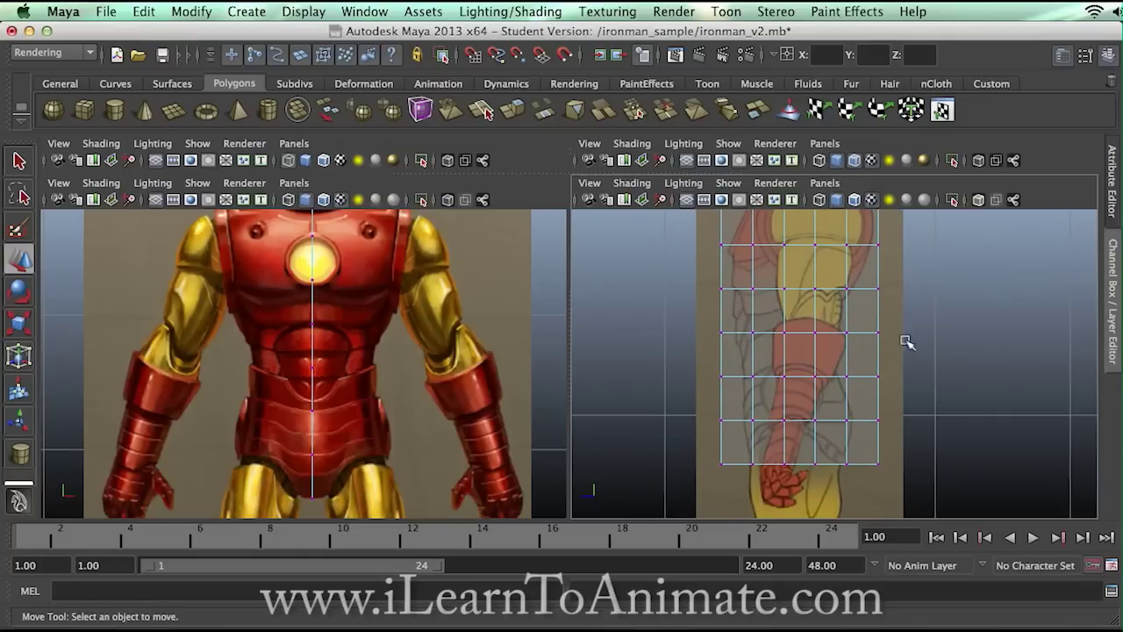
{"action": "left_click_drag", "start_coordinate": [700, 410], "coordinate": [941, 474]}
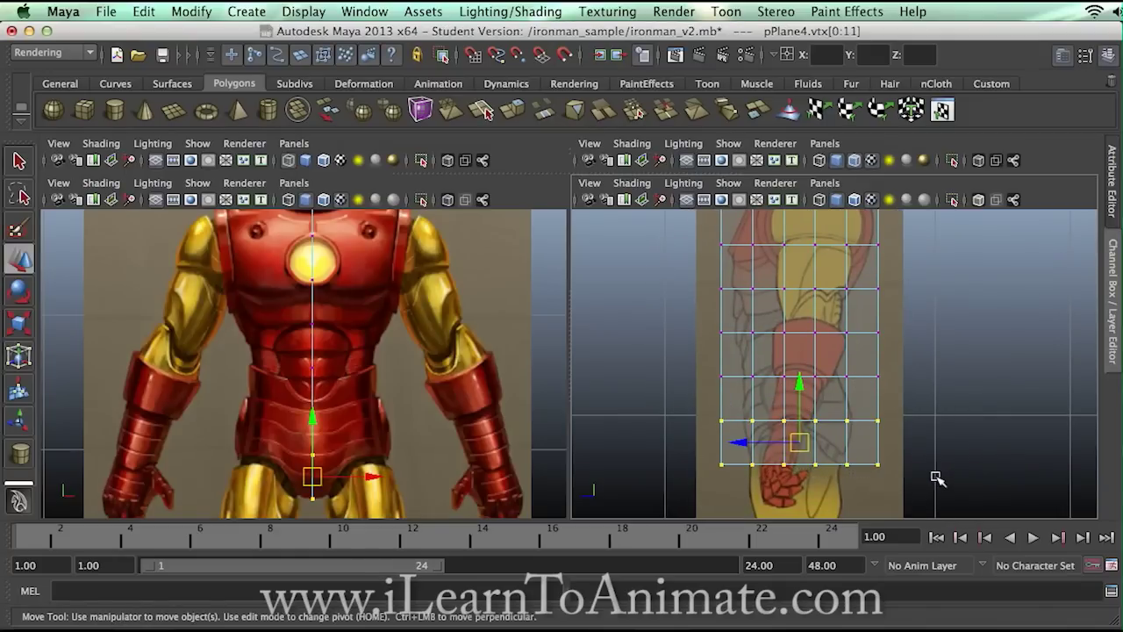
{"action": "left_click", "coordinate": [913, 445]}
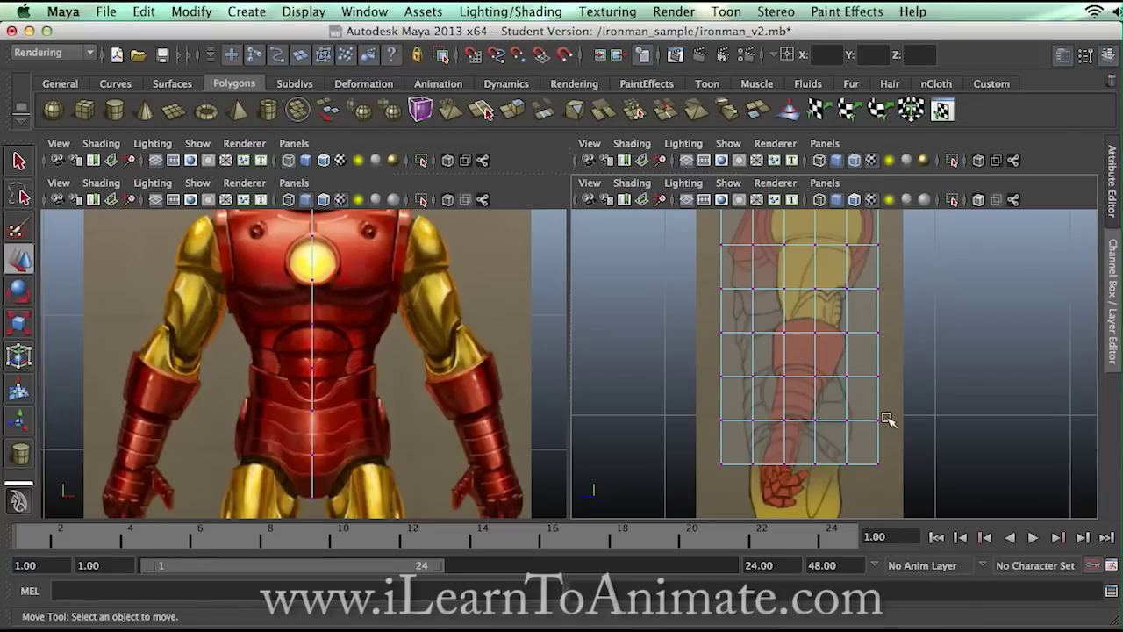
{"action": "scroll", "coordinate": [944, 417], "scroll_direction": "up", "scroll_amount": 3}
{"action": "middle_click_drag", "start_coordinate": [923, 439], "coordinate": [935, 412], "text": "alt"}
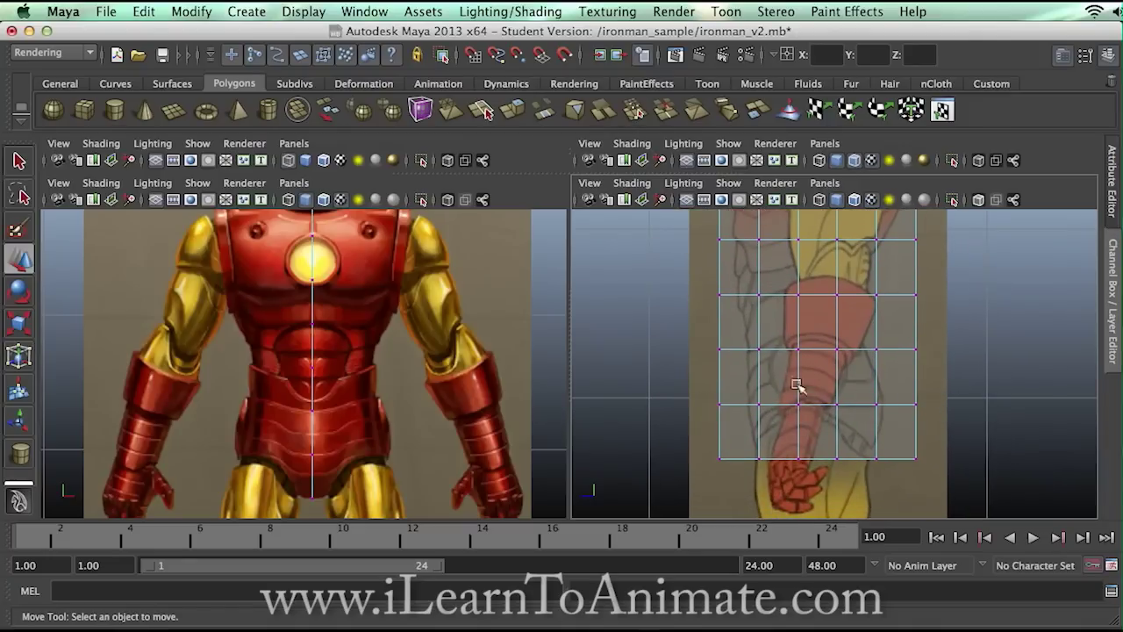
{"action": "left_click_drag", "start_coordinate": [689, 393], "coordinate": [981, 507]}
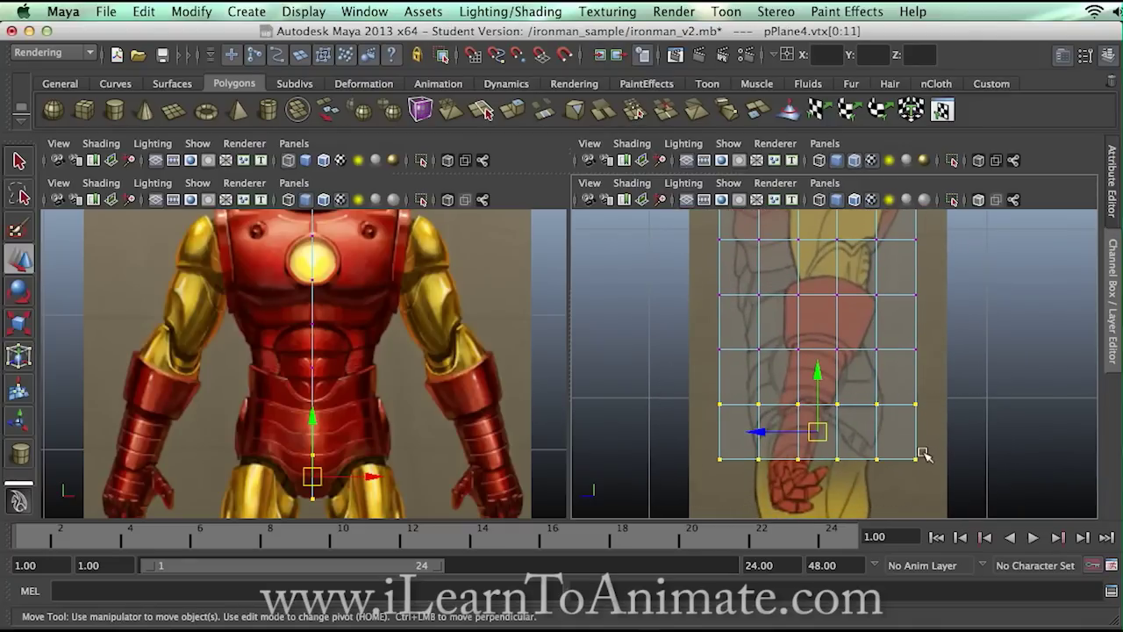
Scale the bottom rows narrower toward the wrist and raise the bottom row.
{"action": "key", "text": "r"}
{"action": "left_click", "coordinate": [972, 426]}
{"action": "left_click_drag", "start_coordinate": [689, 399], "coordinate": [990, 500]}
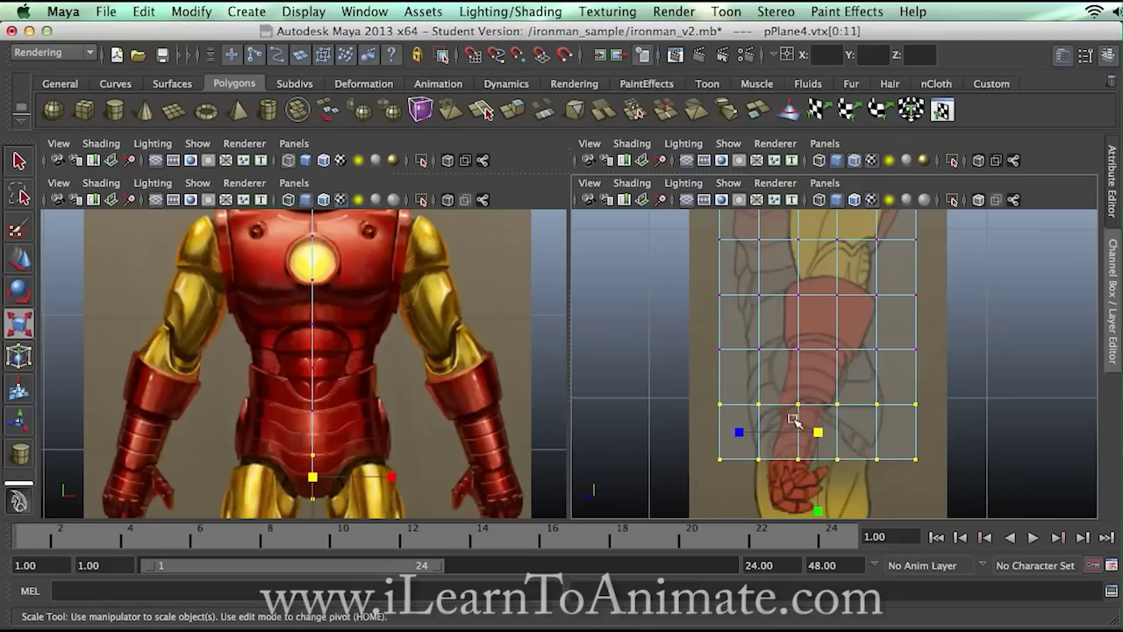
{"action": "left_click", "coordinate": [675, 373]}
{"action": "left_click_drag", "start_coordinate": [676, 371], "coordinate": [948, 465]}
{"action": "left_click_drag", "start_coordinate": [739, 432], "coordinate": [950, 512]}
{"action": "mouse_move", "coordinate": [738, 458]}
{"action": "left_mouse_down"}
{"action": "mouse_move", "coordinate": [722, 459]}
{"action": "mouse_move", "coordinate": [742, 459]}
{"action": "left_mouse_up"}
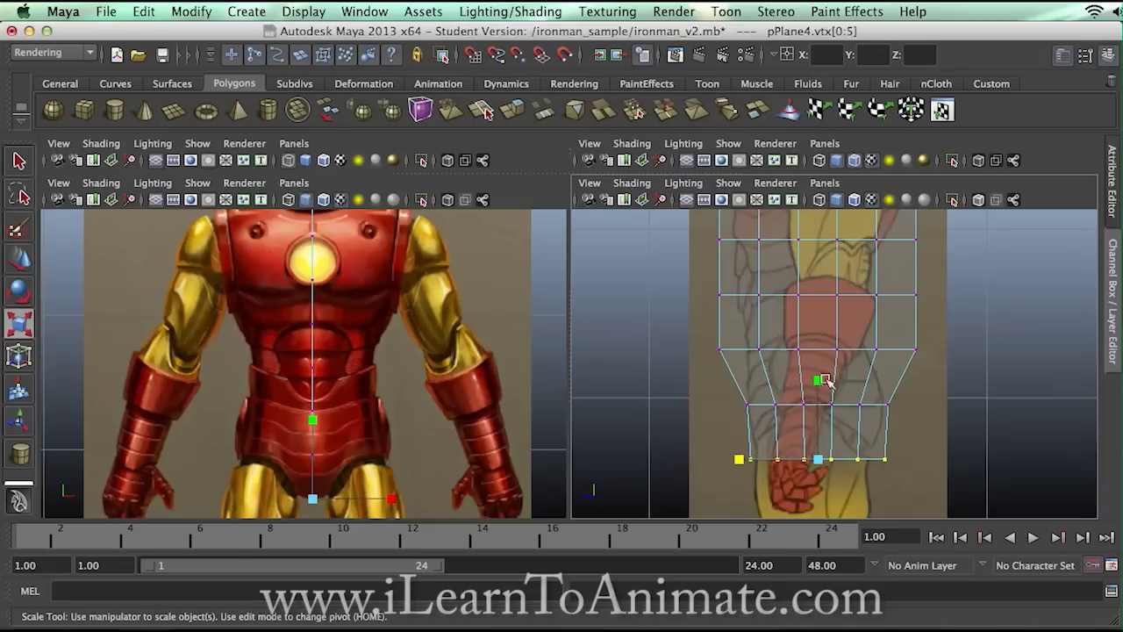
{"action": "key", "text": "w"}
{"action": "left_click_drag", "start_coordinate": [820, 406], "coordinate": [822, 392]}
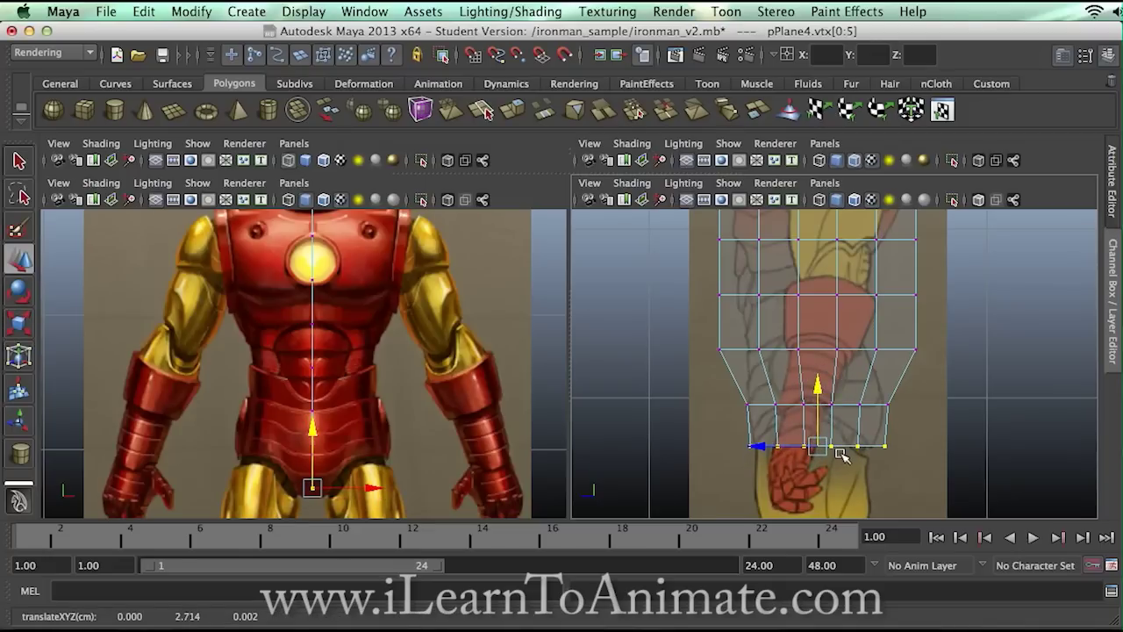
{"action": "key", "text": "r"}
{"action": "left_click_drag", "start_coordinate": [737, 448], "coordinate": [759, 448]}
{"action": "key", "text": "w"}
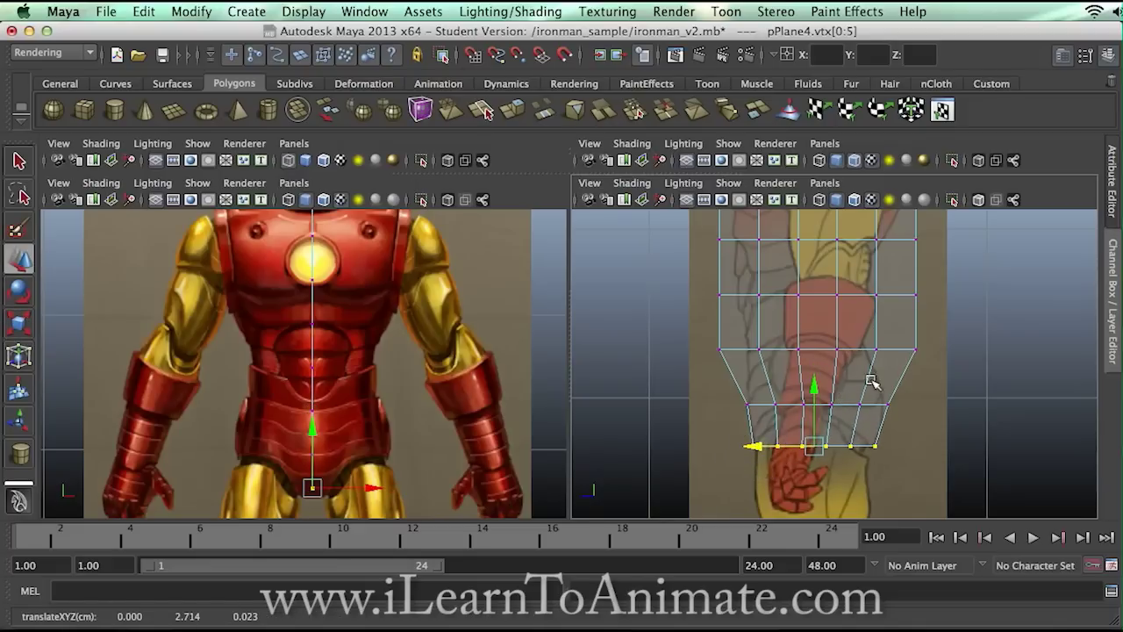
Select two vertices on the plane's right edge.
{"action": "middle_click_drag", "start_coordinate": [882, 372], "coordinate": [843, 430], "text": "alt"}
{"action": "left_click", "coordinate": [832, 381]}
{"action": "left_click_drag", "start_coordinate": [792, 342], "coordinate": [783, 379]}
{"action": "key", "text": "q"}
{"action": "left_click_drag", "start_coordinate": [910, 342], "coordinate": [777, 377]}
Nudge the plane's bottom row of six vertices slightly upward.
{"action": "key", "text": "w"}
{"action": "left_click", "coordinate": [889, 345]}
{"action": "left_click_drag", "start_coordinate": [838, 399], "coordinate": [780, 379]}
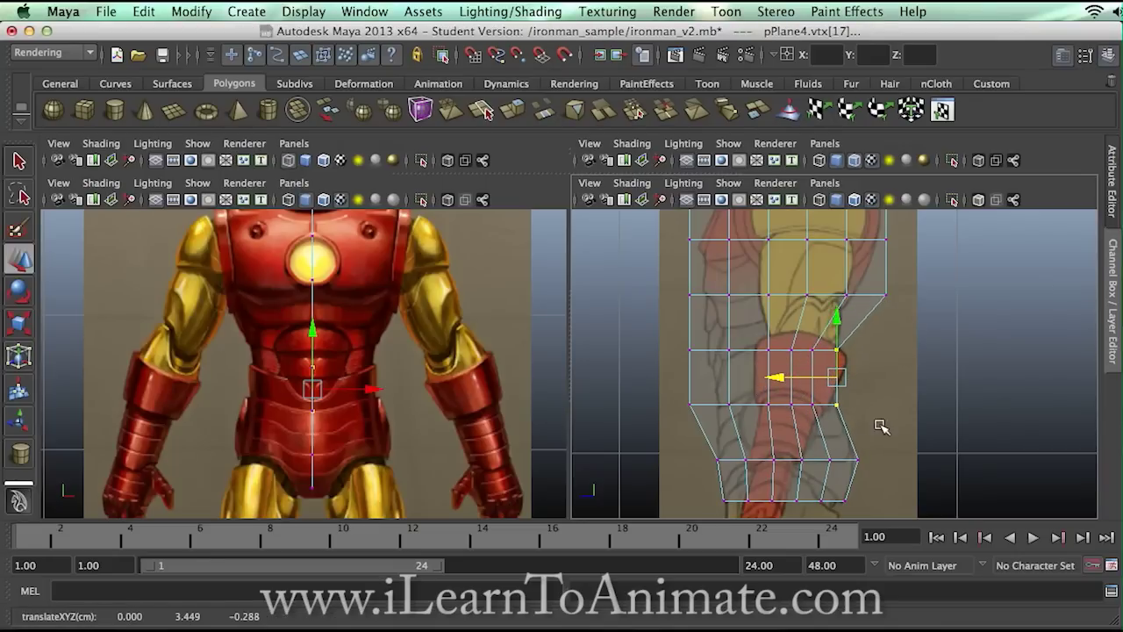
{"action": "middle_click_drag", "start_coordinate": [880, 378], "coordinate": [880, 392], "text": "alt"}
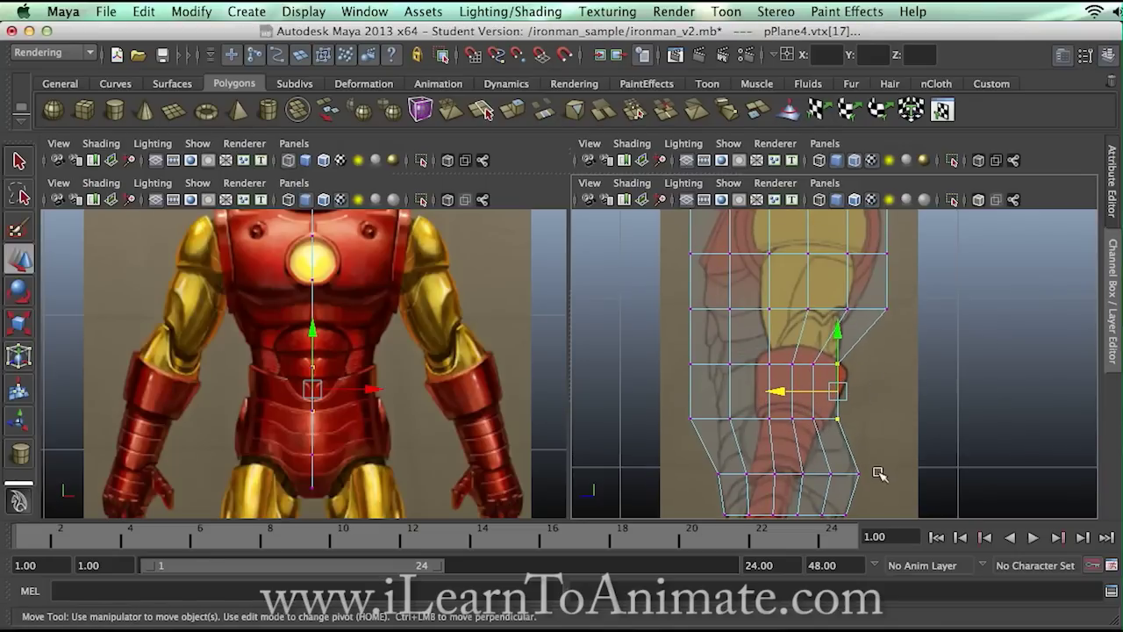
{"action": "left_click_drag", "start_coordinate": [711, 465], "coordinate": [912, 484]}
{"action": "left_click", "coordinate": [789, 410]}
{"action": "left_click_drag", "start_coordinate": [788, 419], "coordinate": [787, 416]}
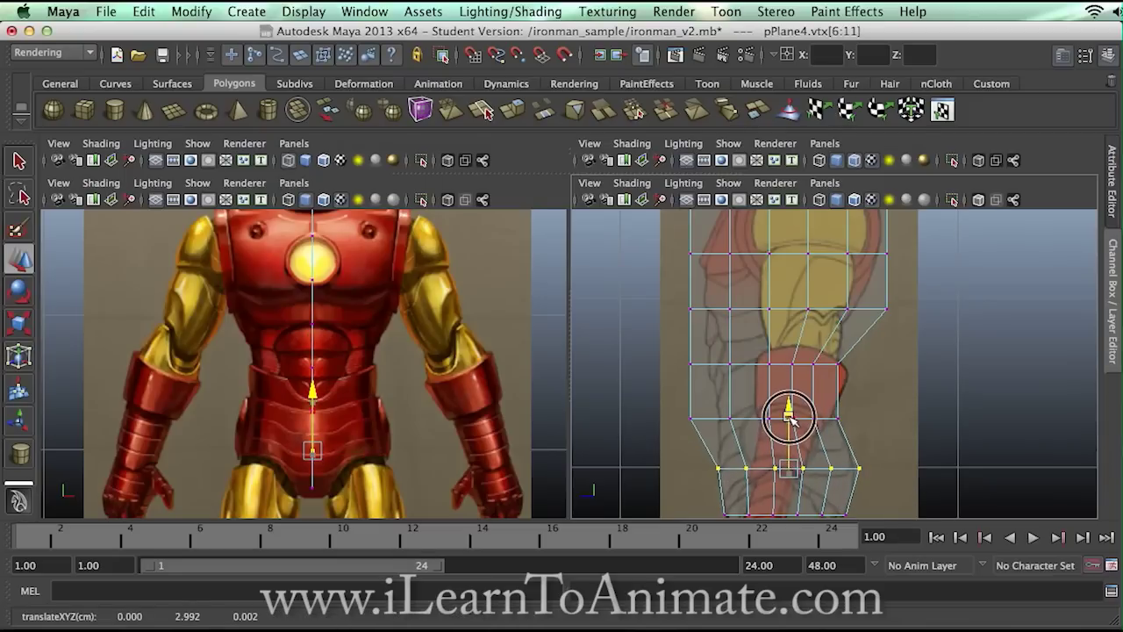
{"action": "left_click_drag", "start_coordinate": [890, 448], "coordinate": [798, 471]}
{"action": "left_click", "coordinate": [795, 468]}
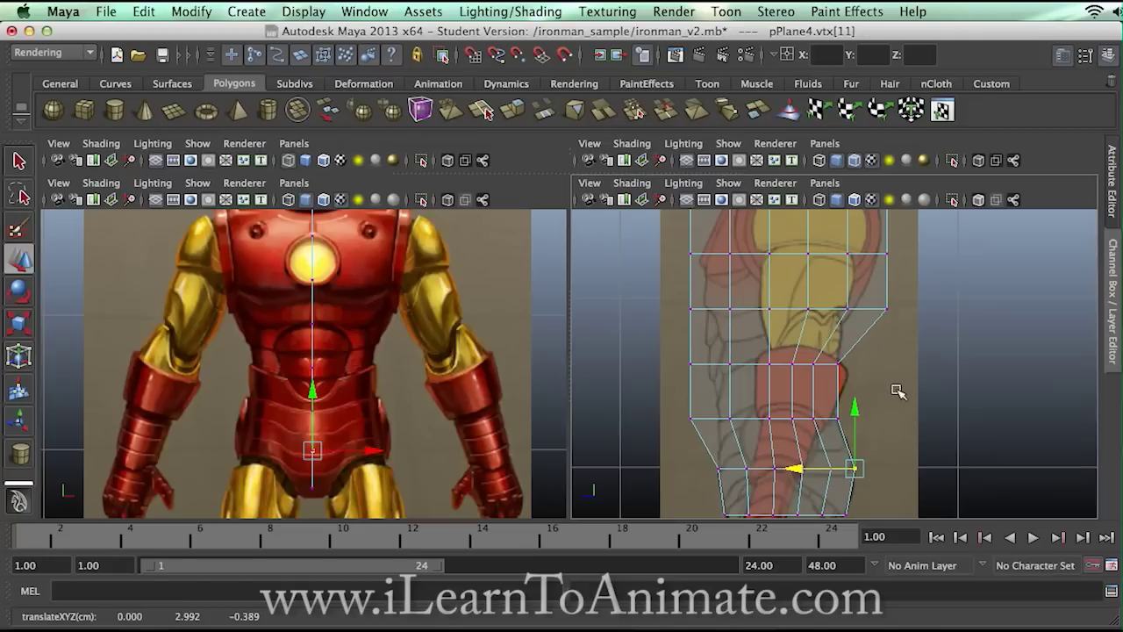
Scale the middle row of six vertices inward.
{"action": "middle_click_drag", "start_coordinate": [884, 367], "coordinate": [891, 417], "text": "alt"}
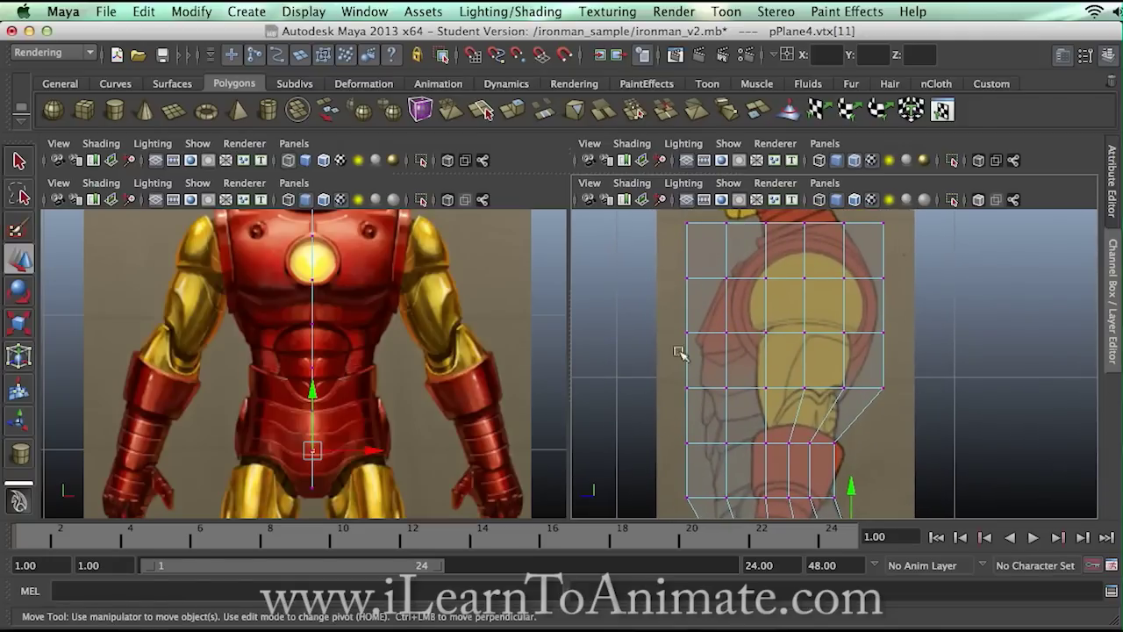
{"action": "left_click_drag", "start_coordinate": [680, 353], "coordinate": [915, 422]}
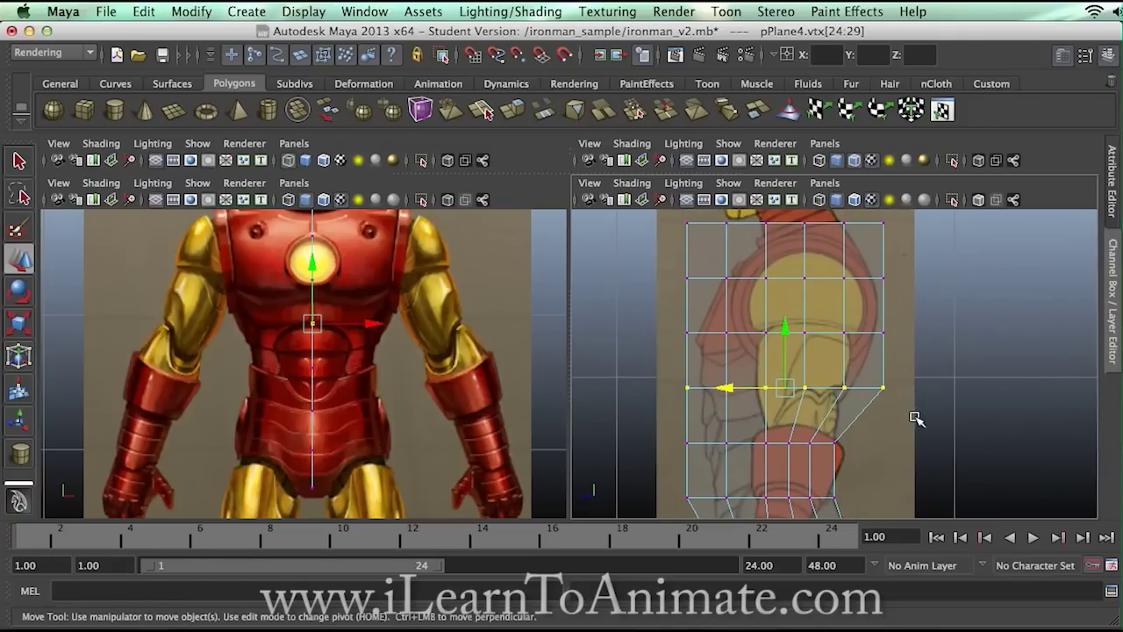
{"action": "key", "text": "r"}
{"action": "mouse_move", "coordinate": [727, 387]}
{"action": "left_mouse_down"}
{"action": "mouse_move", "coordinate": [694, 389]}
{"action": "mouse_move", "coordinate": [728, 389]}
{"action": "mouse_move", "coordinate": [717, 391]}
{"action": "left_mouse_up"}
{"action": "key", "text": "w"}
Scale the next single row of six vertices inward to follow the arm outline.
{"action": "left_click", "coordinate": [903, 331]}
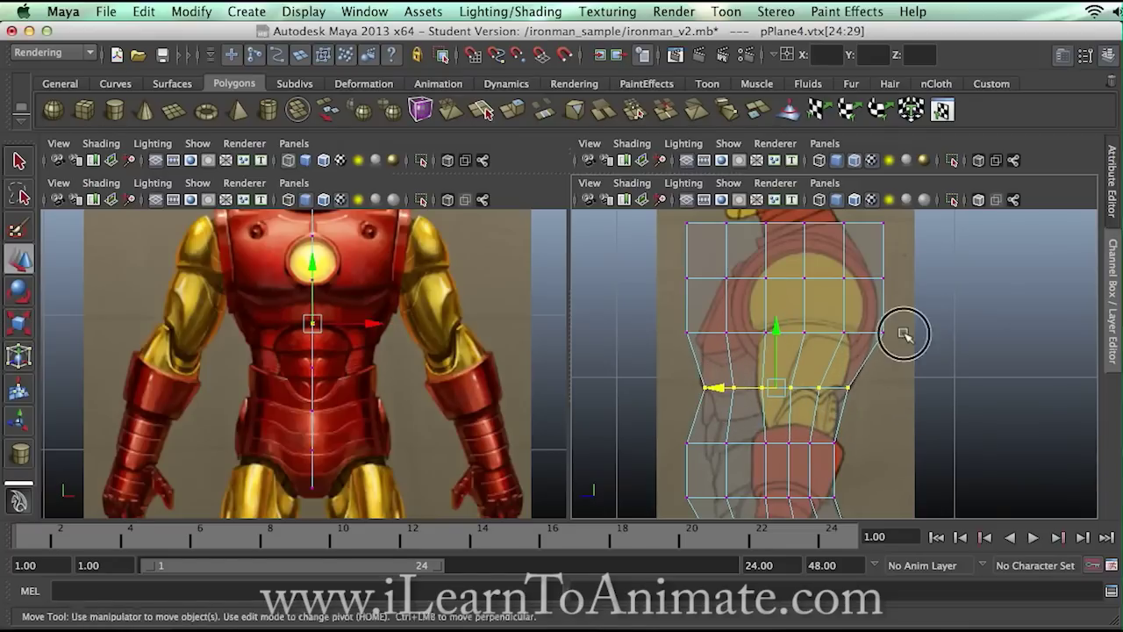
{"action": "middle_click_drag", "start_coordinate": [928, 306], "coordinate": [928, 375], "text": "alt"}
{"action": "left_click_drag", "start_coordinate": [674, 337], "coordinate": [918, 425]}
{"action": "left_click", "coordinate": [918, 425]}
{"action": "left_click_drag", "start_coordinate": [672, 399], "coordinate": [905, 421]}
{"action": "key", "text": "r"}
{"action": "left_click_drag", "start_coordinate": [711, 406], "coordinate": [740, 407]}
{"action": "key", "text": "w"}
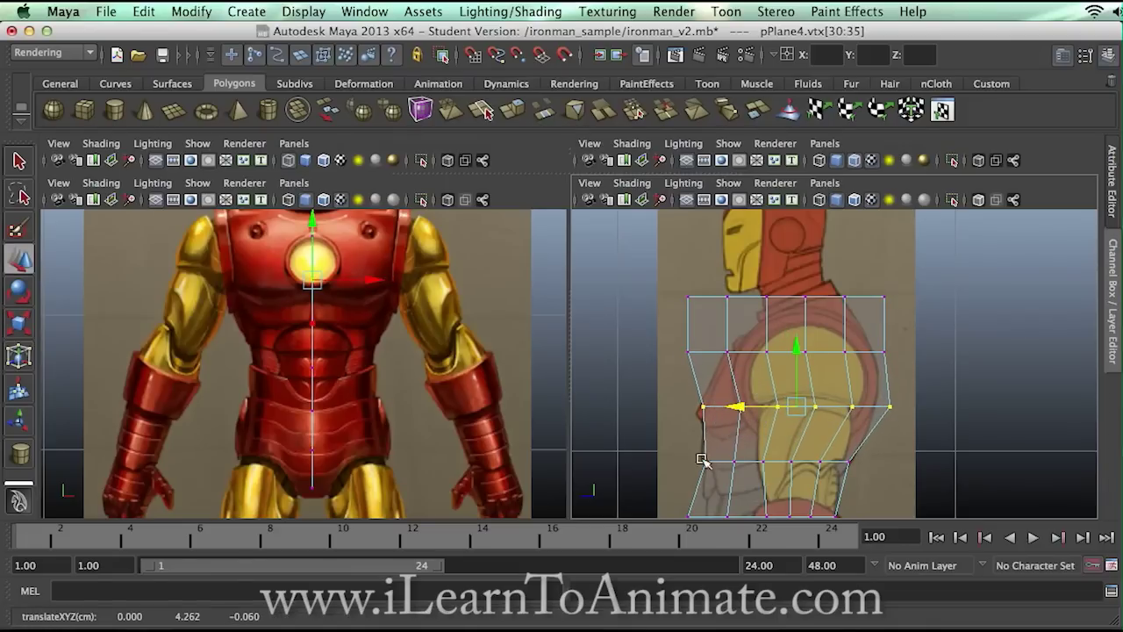
Shift a lower-left vertex and a row of four vertices slightly left onto the outline.
{"action": "left_click", "coordinate": [704, 461]}
{"action": "left_click_drag", "start_coordinate": [659, 458], "coordinate": [643, 463]}
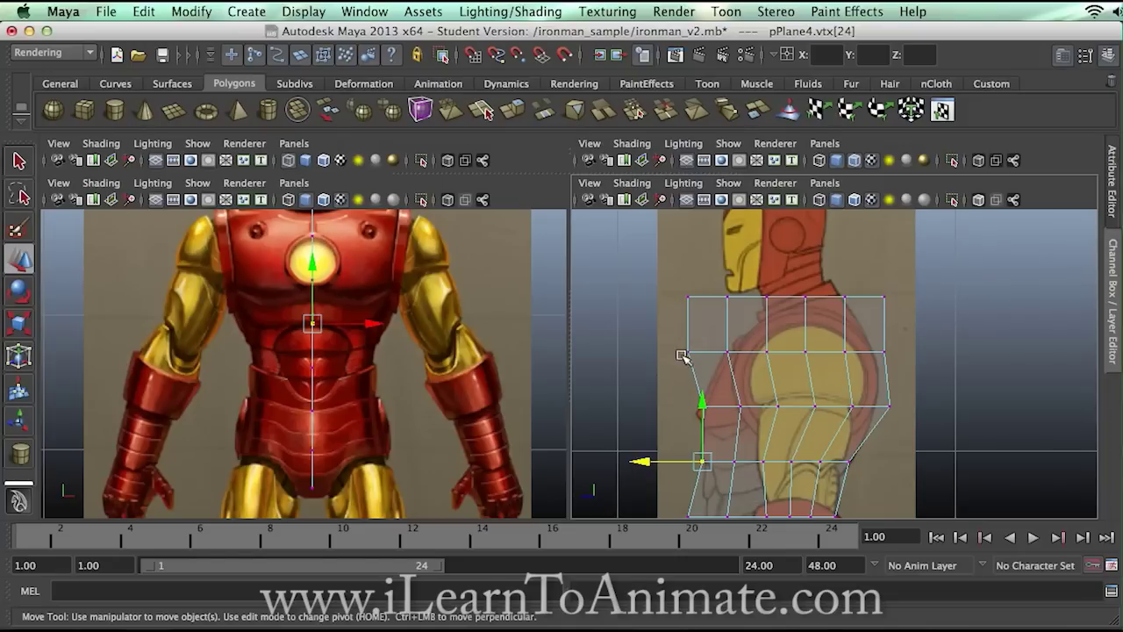
{"action": "left_click_drag", "start_coordinate": [763, 396], "coordinate": [950, 433]}
{"action": "left_click_drag", "start_coordinate": [776, 410], "coordinate": [763, 409]}
Select the next full vertex row and scale it narrower.
{"action": "left_click", "coordinate": [851, 360]}
{"action": "left_click_drag", "start_coordinate": [675, 338], "coordinate": [777, 357]}
{"action": "left_click_drag", "start_coordinate": [650, 338], "coordinate": [925, 372]}
{"action": "key", "text": "r"}
{"action": "left_click_drag", "start_coordinate": [707, 351], "coordinate": [747, 352]}
{"action": "key", "text": "w"}
{"action": "key", "text": "r"}
{"action": "key", "text": "w"}
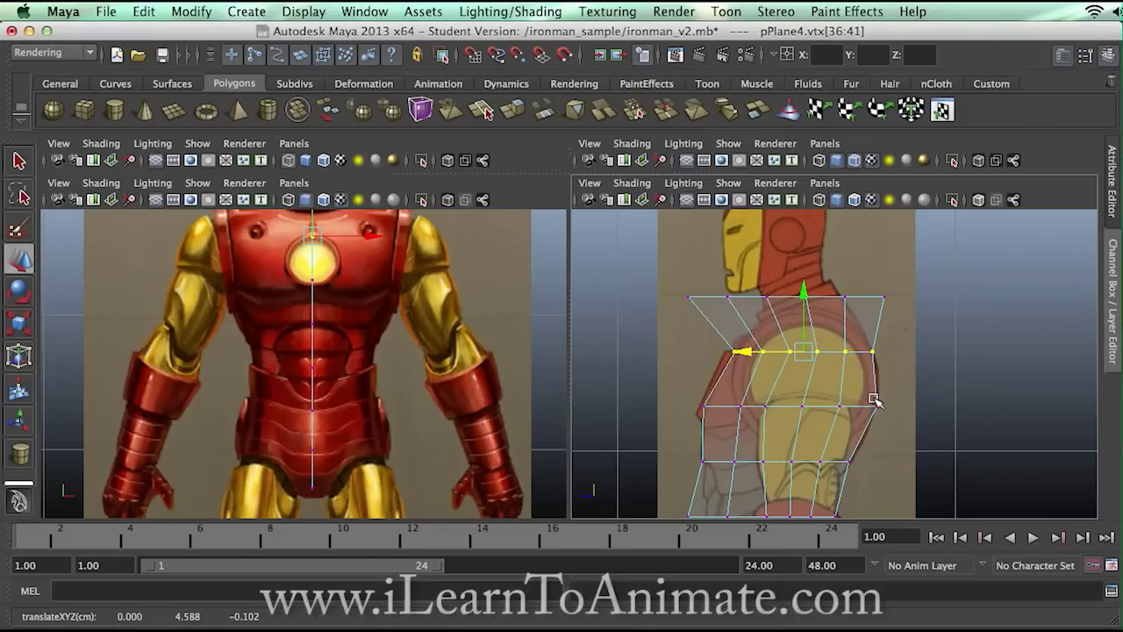
Nudge individual edge vertices onto the arm outline.
{"action": "left_click", "coordinate": [876, 406]}
{"action": "left_click", "coordinate": [817, 408]}
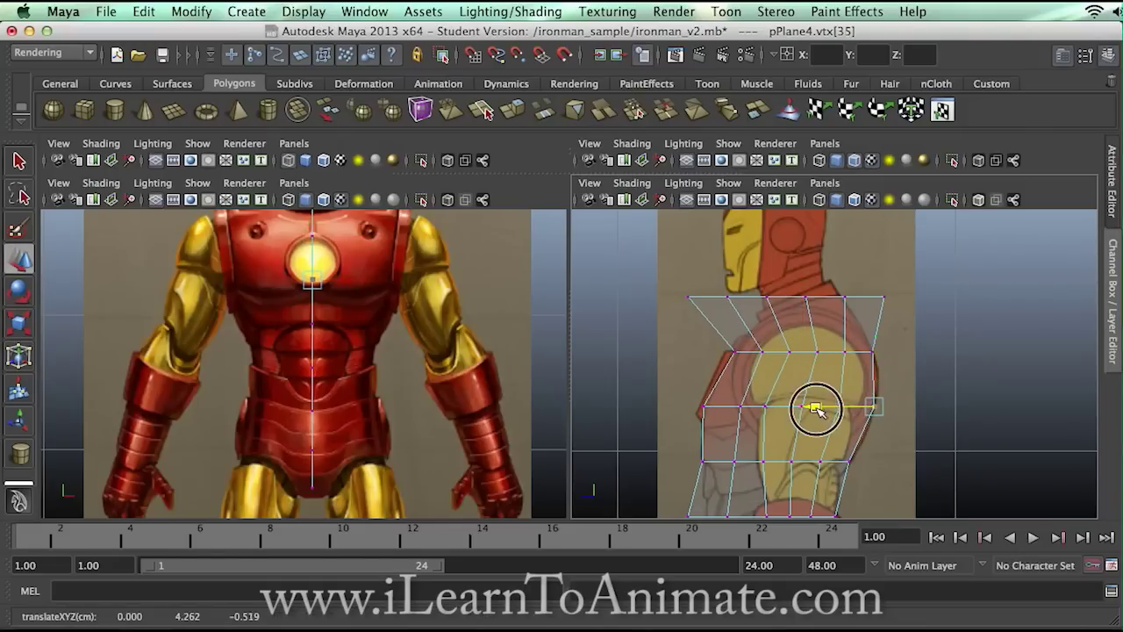
{"action": "left_click", "coordinate": [903, 333]}
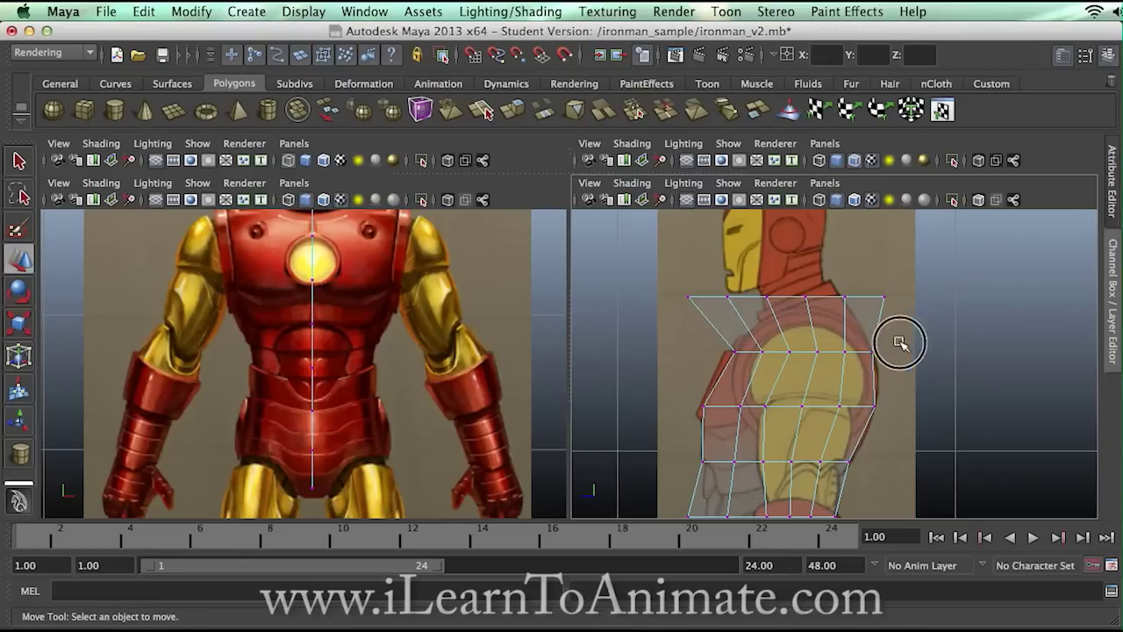
{"action": "left_click", "coordinate": [876, 351]}
{"action": "left_click", "coordinate": [814, 350]}
{"action": "left_click_drag", "start_coordinate": [814, 351], "coordinate": [815, 351]}
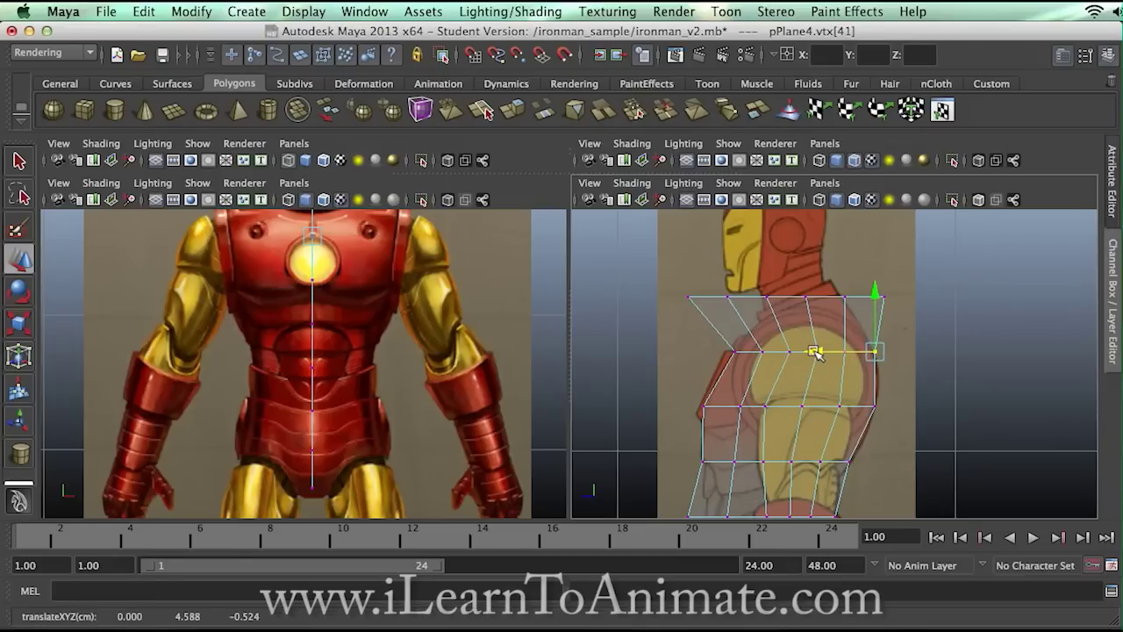
Rotate the top vertex row so it tilts down toward the front.
{"action": "left_click_drag", "start_coordinate": [659, 280], "coordinate": [932, 309]}
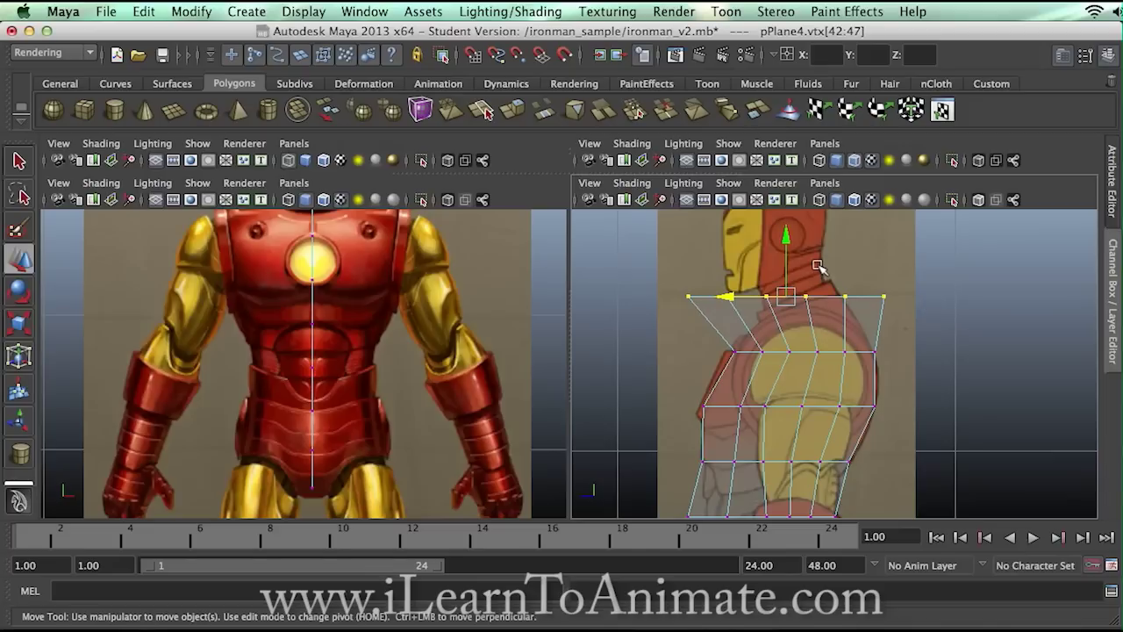
{"action": "key", "text": "e"}
{"action": "left_click_drag", "start_coordinate": [864, 279], "coordinate": [843, 247]}
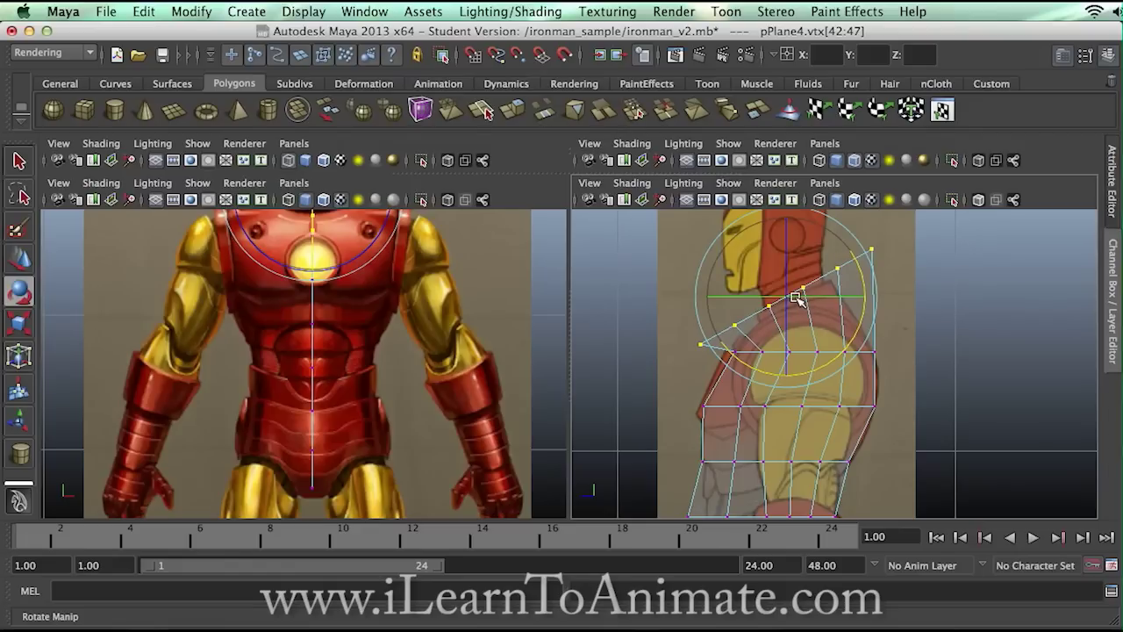
Undo the top-row rotation, then narrow the top row toward the neck and tilt it up toward the back.
{"action": "key", "text": "ctrl+z"}
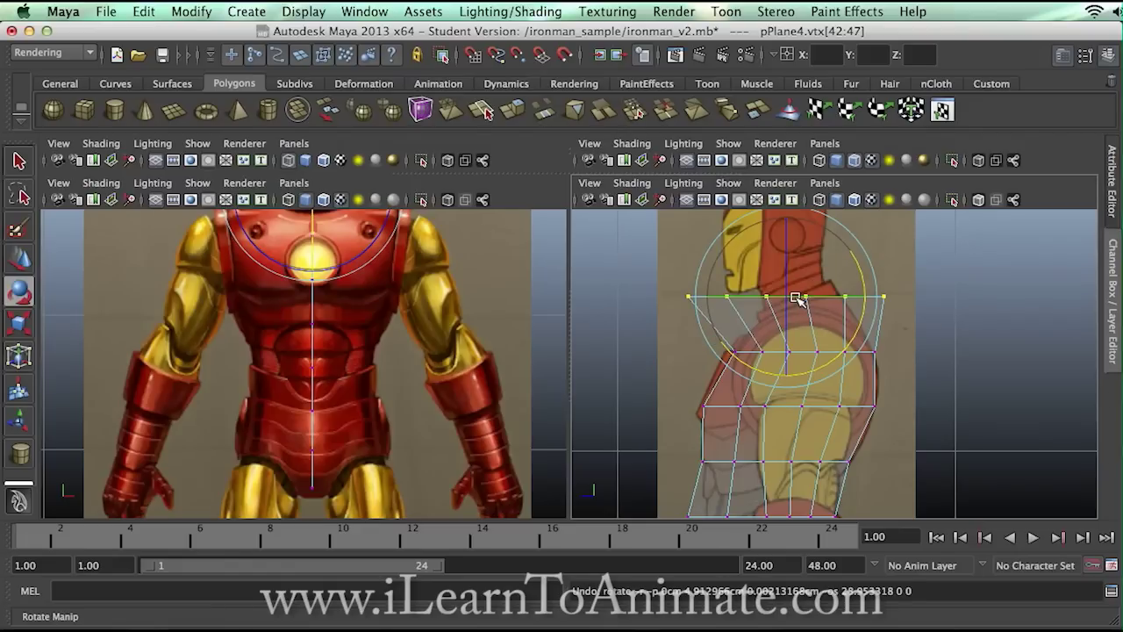
{"action": "key", "text": "r"}
{"action": "left_click_drag", "start_coordinate": [715, 302], "coordinate": [756, 296]}
{"action": "key", "text": "e"}
{"action": "left_click_drag", "start_coordinate": [861, 274], "coordinate": [844, 246]}
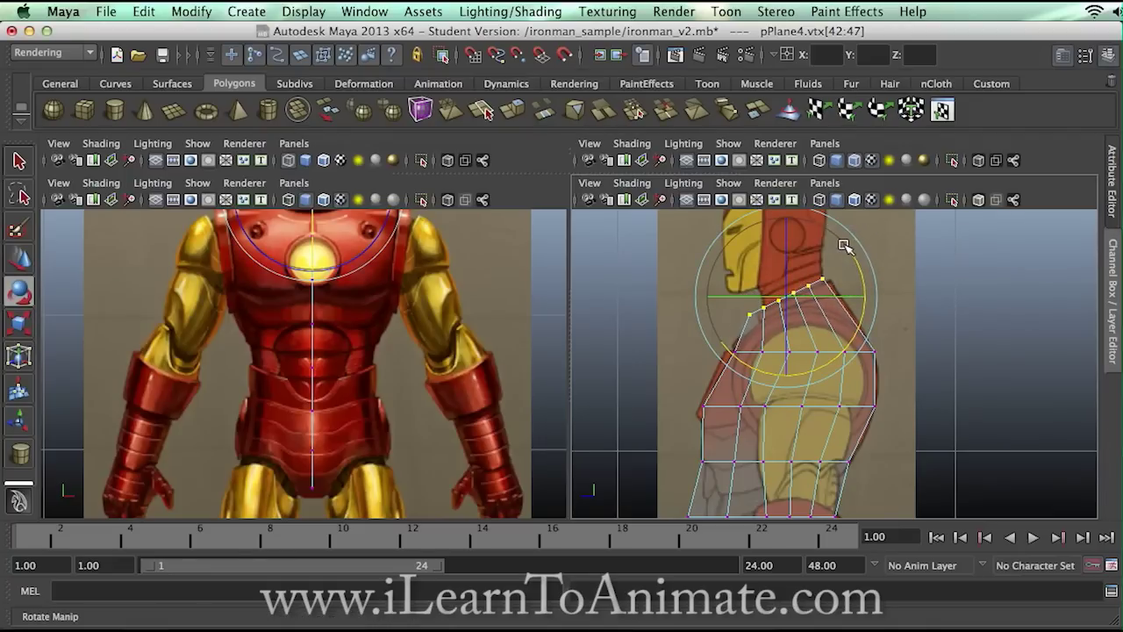
Lower the neck vertices of the top row onto the shoulder line.
{"action": "middle_click_drag", "start_coordinate": [469, 281], "coordinate": [453, 383], "text": "alt"}
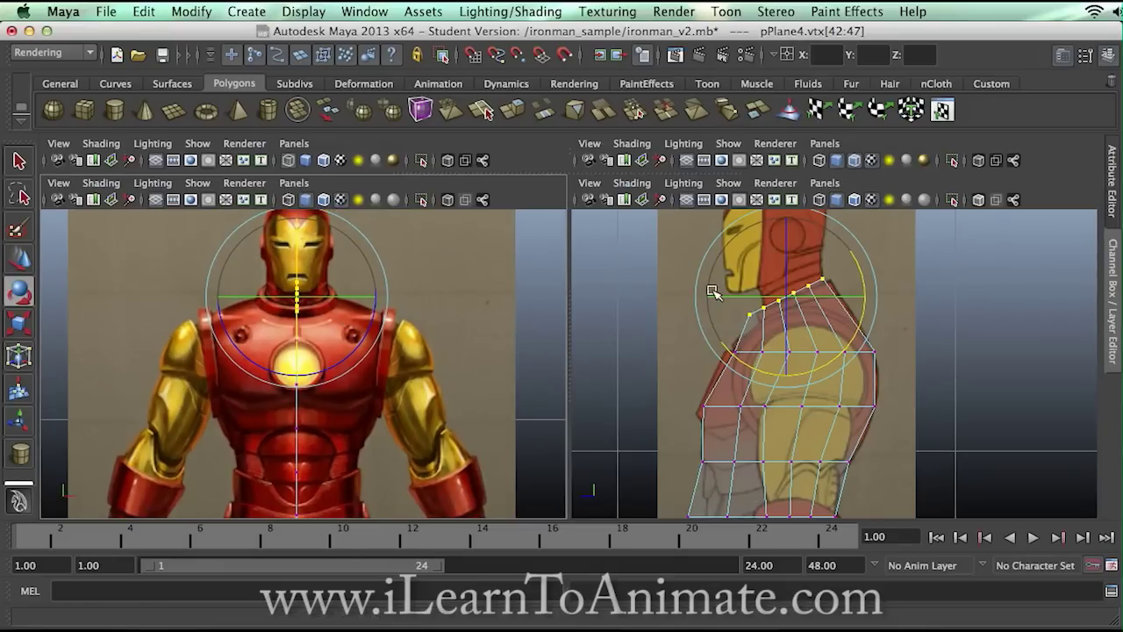
{"action": "key", "text": "w"}
{"action": "mouse_move", "coordinate": [790, 250]}
{"action": "left_mouse_down"}
{"action": "mouse_move", "coordinate": [794, 261]}
{"action": "mouse_move", "coordinate": [792, 251]}
{"action": "left_mouse_up"}
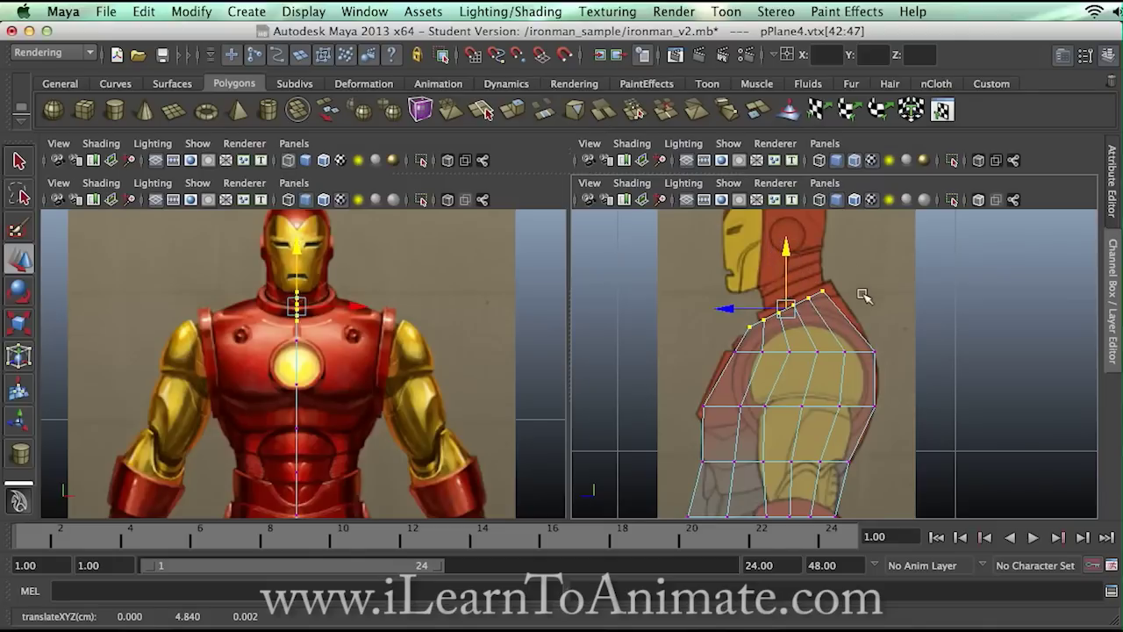
Shift the shoulder vertices toward the back and pull them down onto the shoulder outline.
{"action": "right_click_drag", "start_coordinate": [865, 302], "coordinate": [920, 365], "text": "alt"}
{"action": "left_click", "coordinate": [882, 325]}
{"action": "mouse_move", "coordinate": [879, 357]}
{"action": "left_mouse_down"}
{"action": "mouse_move", "coordinate": [817, 333]}
{"action": "mouse_move", "coordinate": [872, 349]}
{"action": "mouse_move", "coordinate": [895, 341]}
{"action": "left_mouse_up"}
{"action": "left_click", "coordinate": [880, 316]}
{"action": "middle_click_drag", "start_coordinate": [730, 386], "coordinate": [744, 350], "text": "alt"}
{"action": "mouse_move", "coordinate": [755, 348]}
{"action": "left_mouse_down"}
{"action": "mouse_move", "coordinate": [723, 377]}
{"action": "mouse_move", "coordinate": [754, 354]}
{"action": "left_mouse_up"}
{"action": "left_click", "coordinate": [759, 350]}
Raise a back-of-shoulder vertex onto the outline, then nudge it slightly down and forward.
{"action": "left_click", "coordinate": [813, 320]}
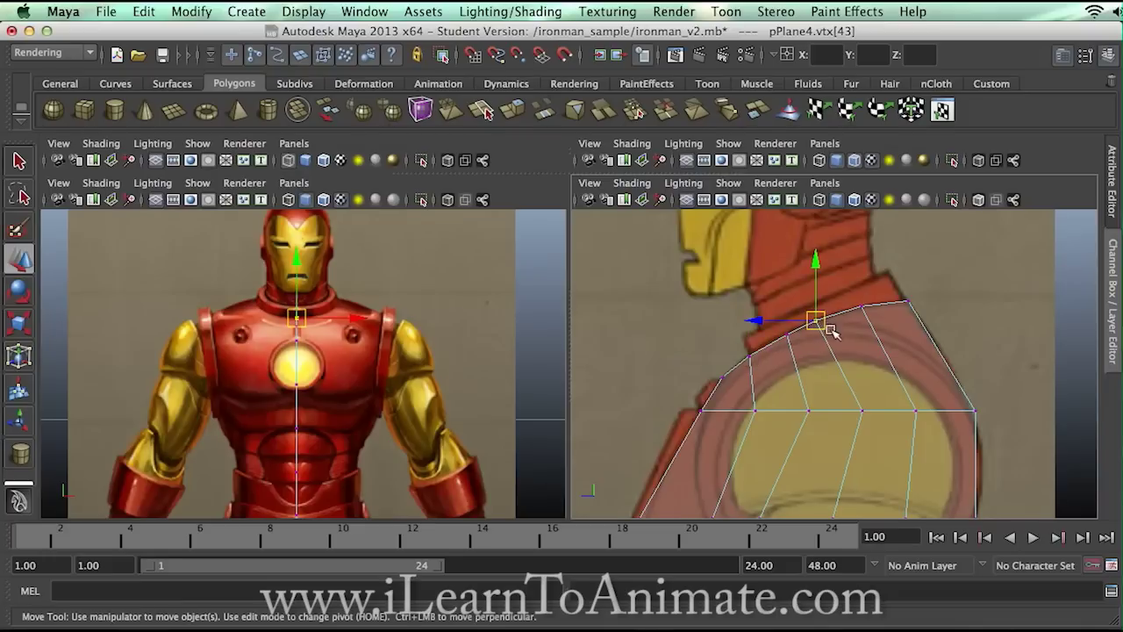
{"action": "left_click_drag", "start_coordinate": [815, 321], "coordinate": [779, 337]}
{"action": "left_click", "coordinate": [760, 300]}
{"action": "mouse_move", "coordinate": [824, 306]}
{"action": "left_mouse_down"}
{"action": "mouse_move", "coordinate": [827, 316]}
{"action": "mouse_move", "coordinate": [807, 318]}
{"action": "mouse_move", "coordinate": [819, 319]}
{"action": "left_mouse_up"}
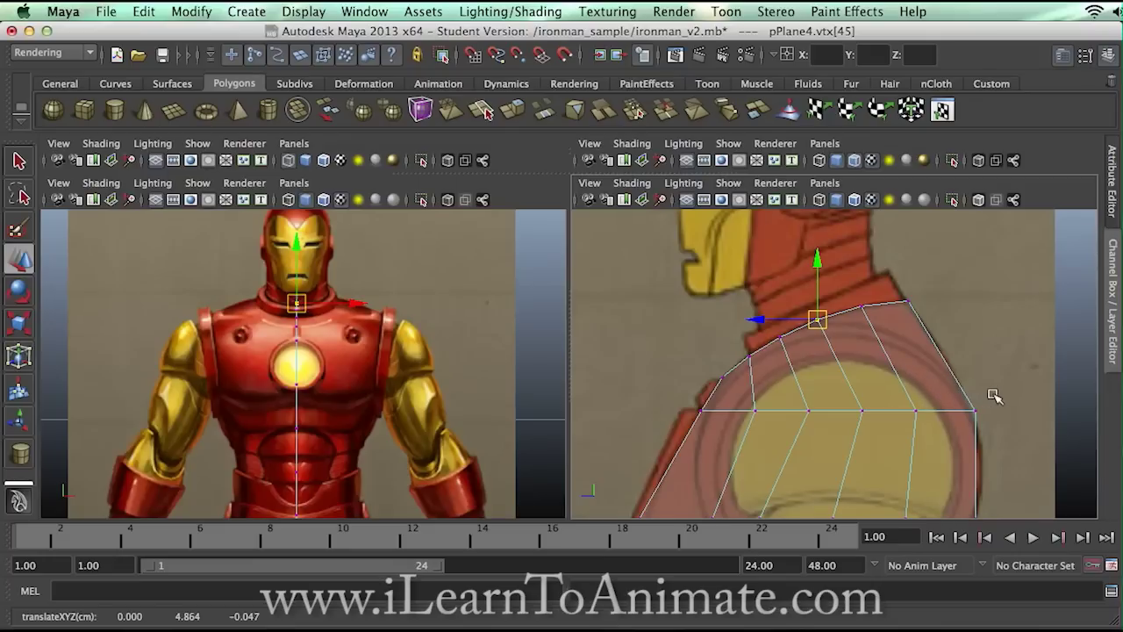
Frame the model and zoom the side view in on the elbow area.
{"action": "middle_click_drag", "start_coordinate": [997, 389], "coordinate": [1005, 351], "text": "alt"}
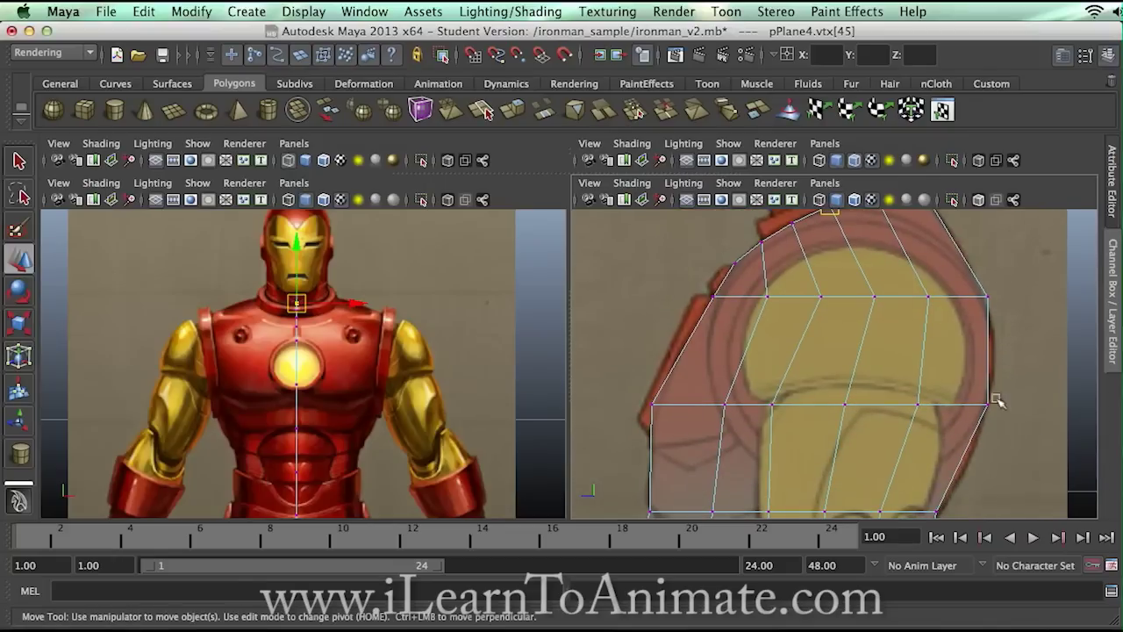
{"action": "key", "text": "a"}
{"action": "scroll", "coordinate": [896, 411], "scroll_direction": "up", "scroll_amount": 6}
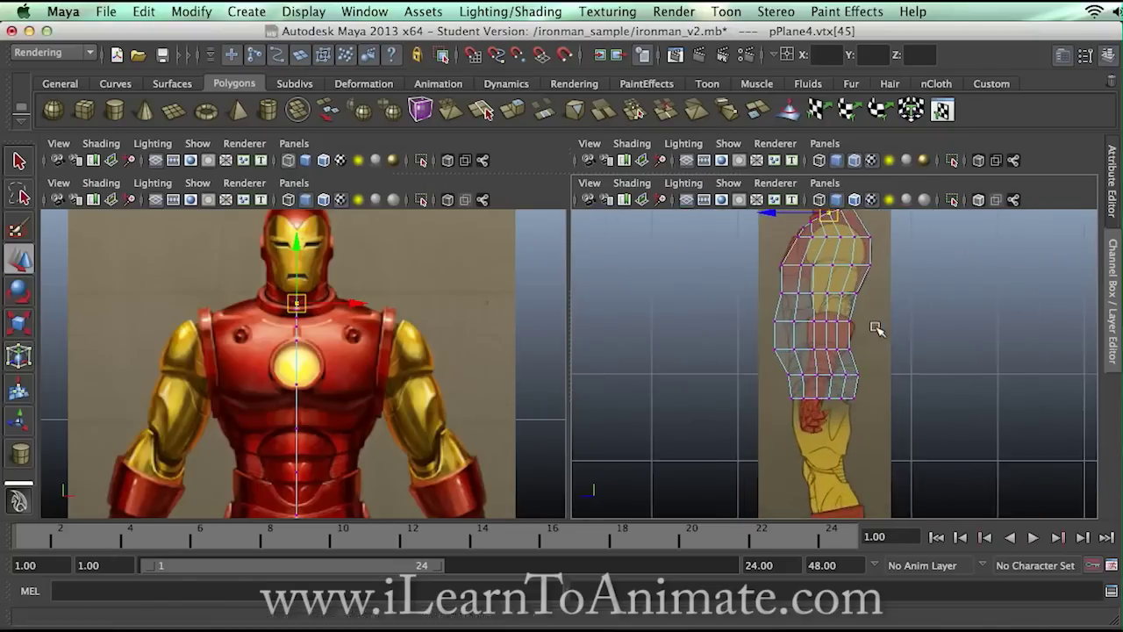
{"action": "scroll", "coordinate": [883, 369], "scroll_direction": "up", "scroll_amount": 5}
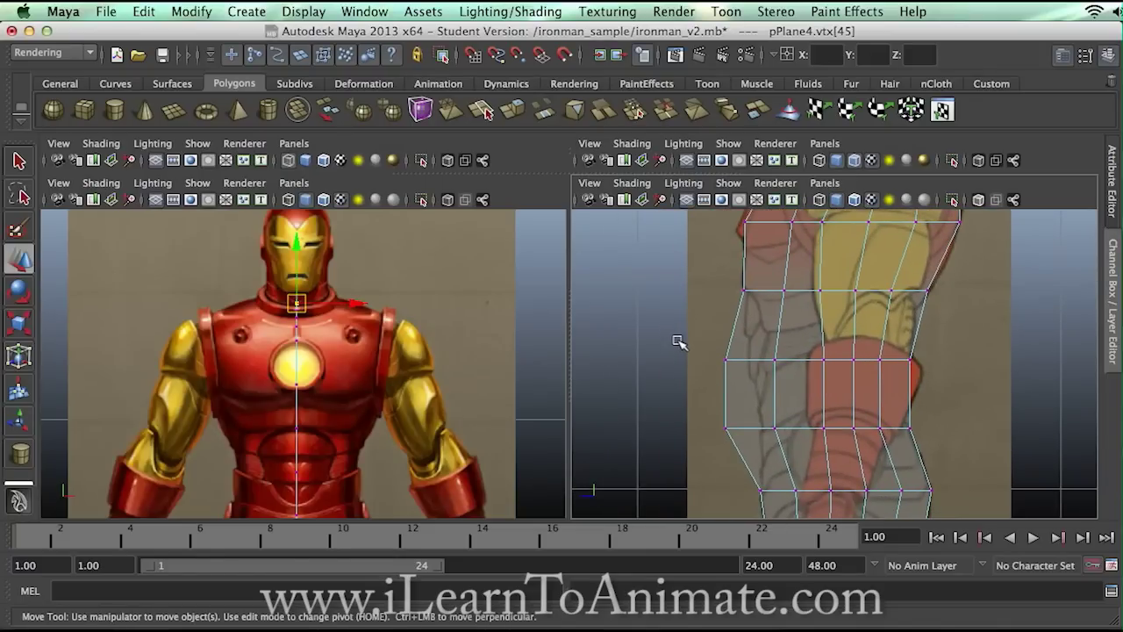
Move the front-edge vertices above the elbow back onto the arm outline.
{"action": "left_click_drag", "start_coordinate": [711, 349], "coordinate": [751, 439]}
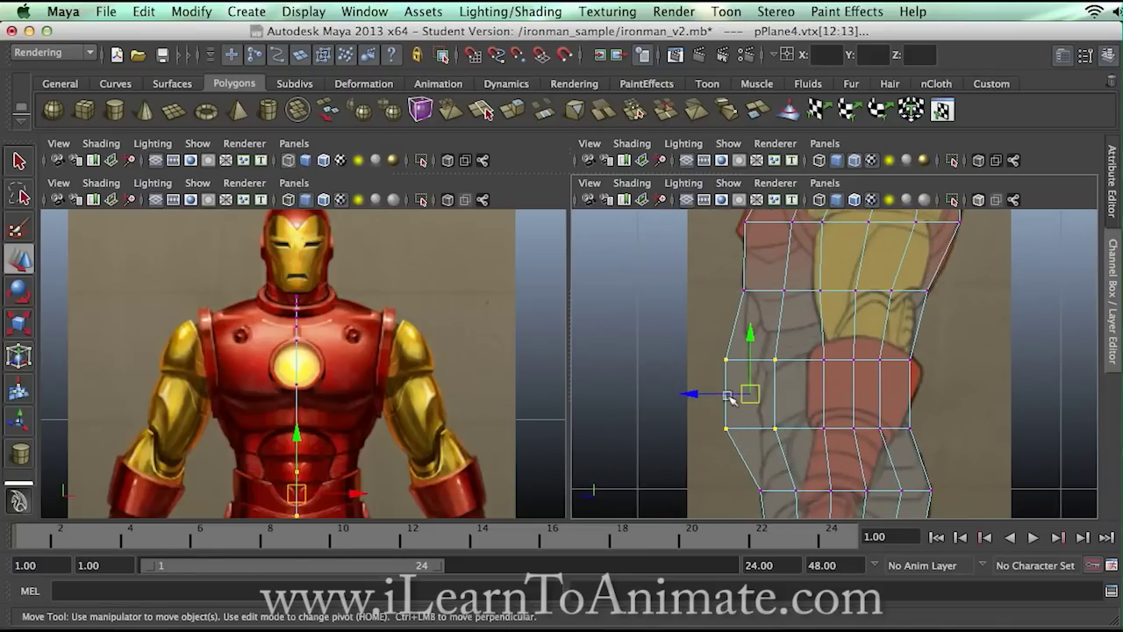
{"action": "left_click_drag", "start_coordinate": [726, 395], "coordinate": [746, 395]}
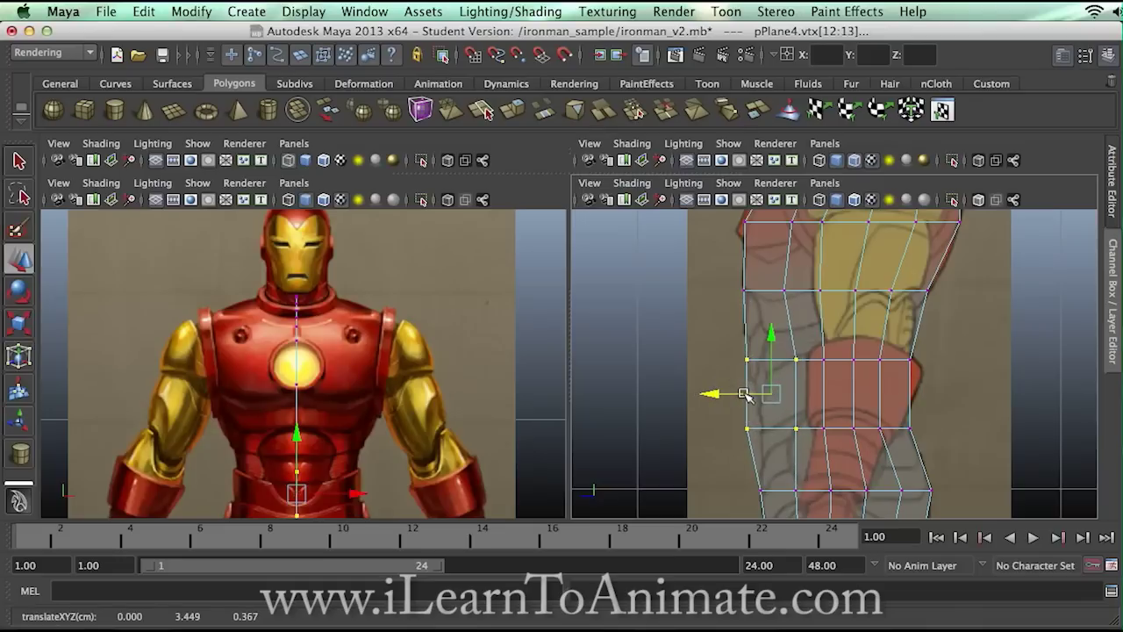
{"action": "left_click_drag", "start_coordinate": [696, 421], "coordinate": [796, 439]}
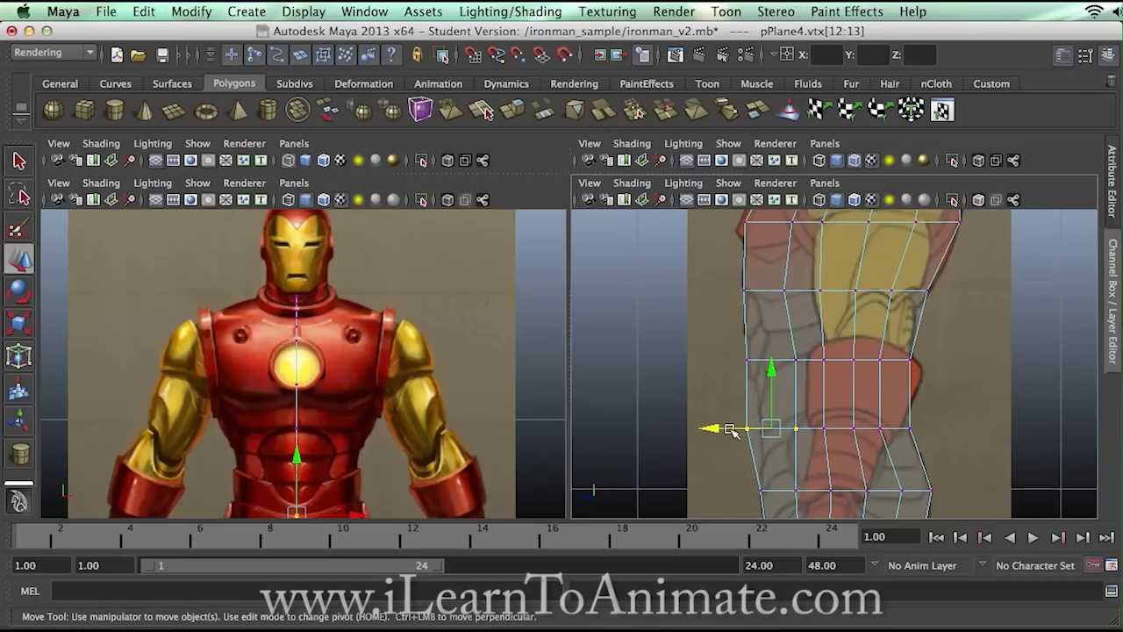
{"action": "left_click", "coordinate": [742, 434]}
{"action": "left_click", "coordinate": [744, 428]}
{"action": "left_click_drag", "start_coordinate": [714, 428], "coordinate": [733, 428]}
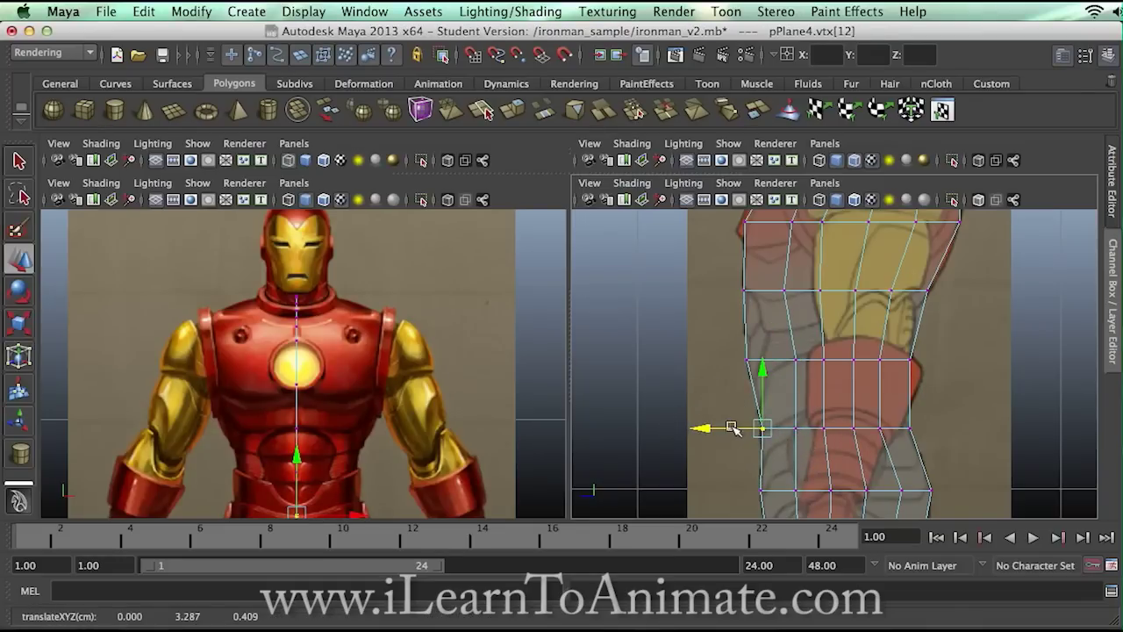
Move an inner elbow vertex forward, then slightly back and up to follow the bend.
{"action": "left_click", "coordinate": [795, 359]}
{"action": "left_click_drag", "start_coordinate": [765, 360], "coordinate": [810, 360]}
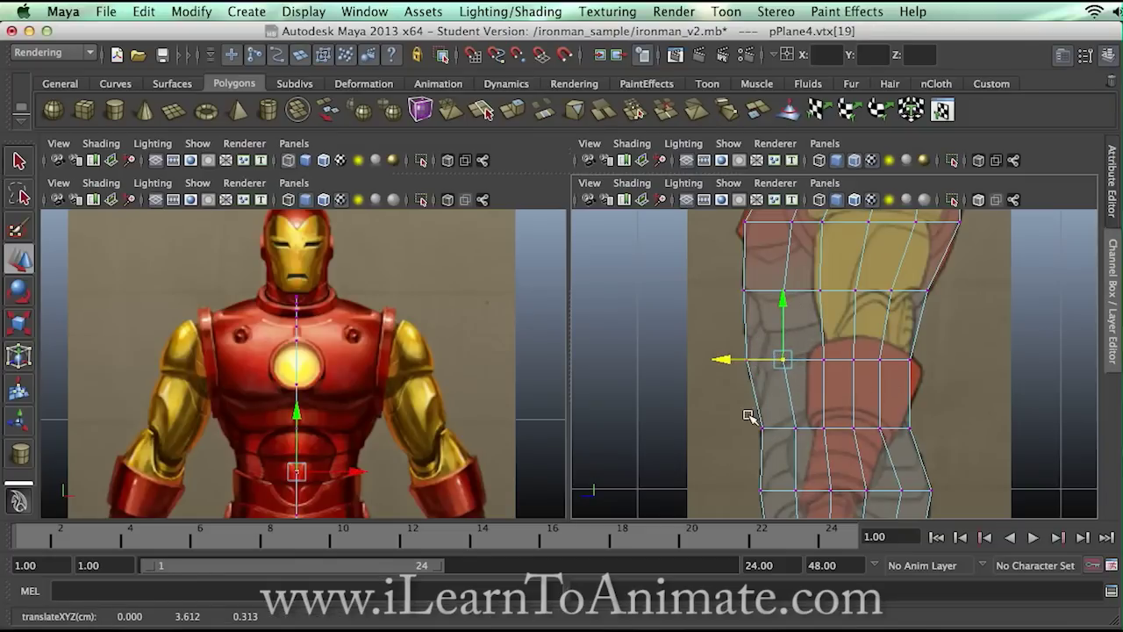
{"action": "middle_click_drag", "start_coordinate": [861, 422], "coordinate": [896, 417]}
{"action": "left_click_drag", "start_coordinate": [790, 303], "coordinate": [792, 289]}
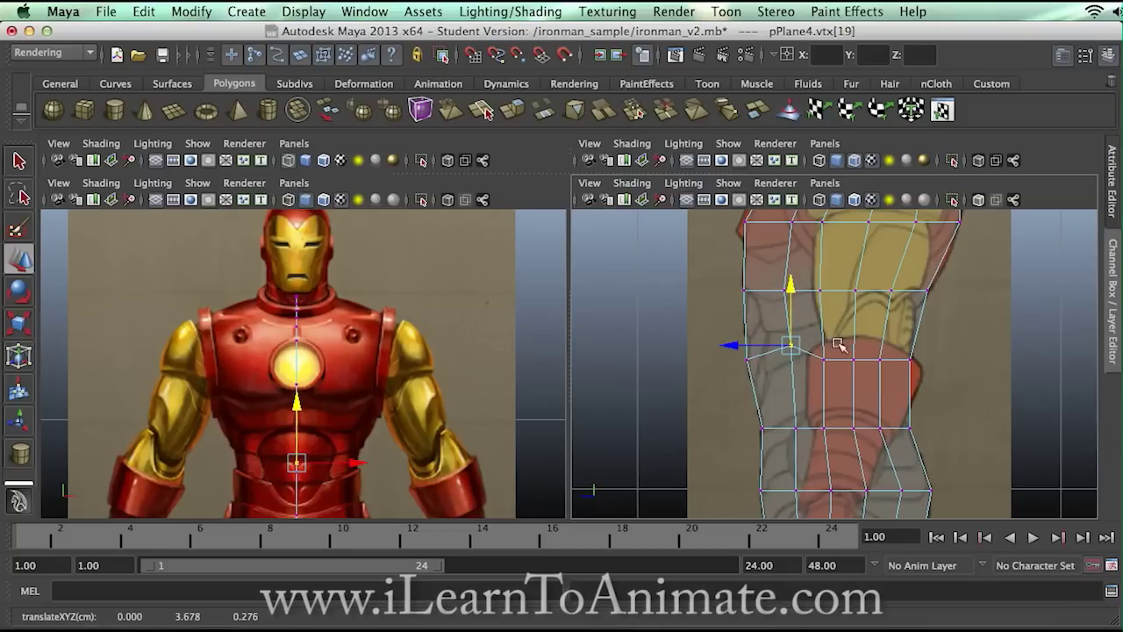
{"action": "middle_click_drag", "start_coordinate": [855, 369], "coordinate": [856, 369]}
{"action": "left_click_drag", "start_coordinate": [855, 368], "coordinate": [868, 318]}
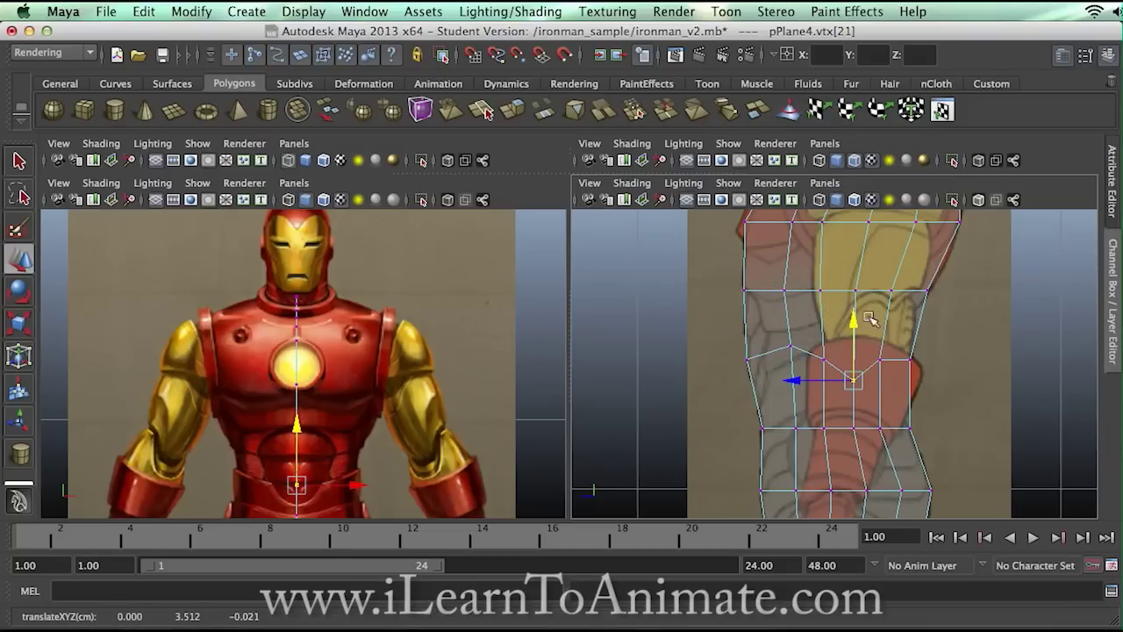
{"action": "left_click", "coordinate": [947, 363]}
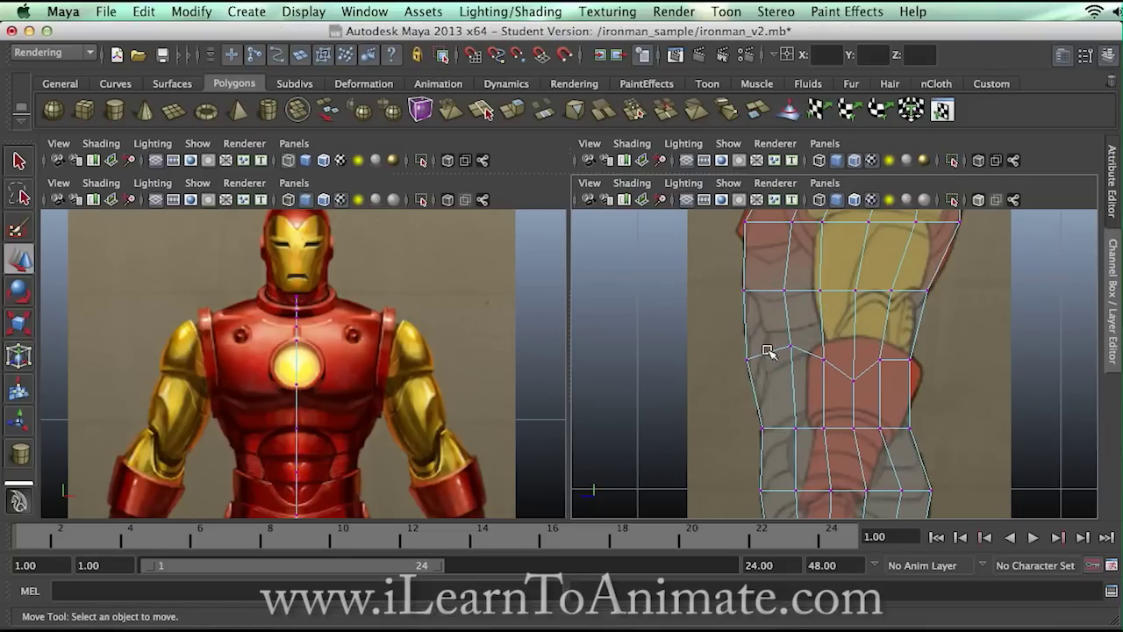
Reposition the elbow vertex again to fit the reference, undoing one overshooting nudge.
{"action": "middle_click_drag", "start_coordinate": [419, 455], "coordinate": [426, 376], "text": "alt"}
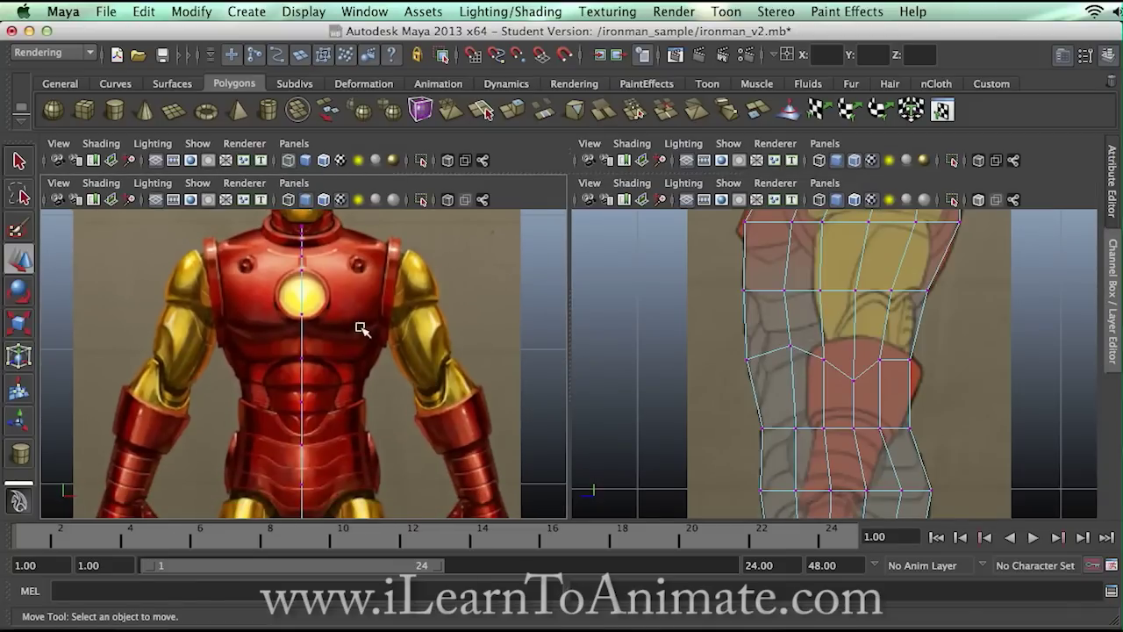
{"action": "left_click", "coordinate": [789, 349]}
{"action": "middle_click_drag", "start_coordinate": [907, 459], "coordinate": [903, 455]}
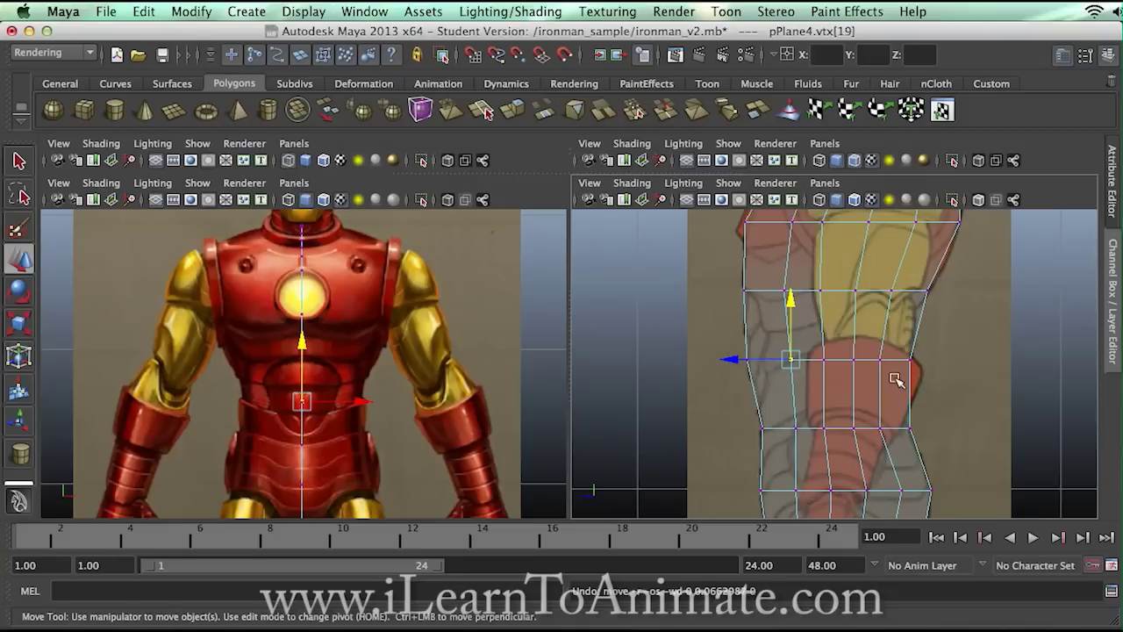
{"action": "middle_click_drag", "start_coordinate": [908, 409], "coordinate": [891, 338], "text": "alt"}
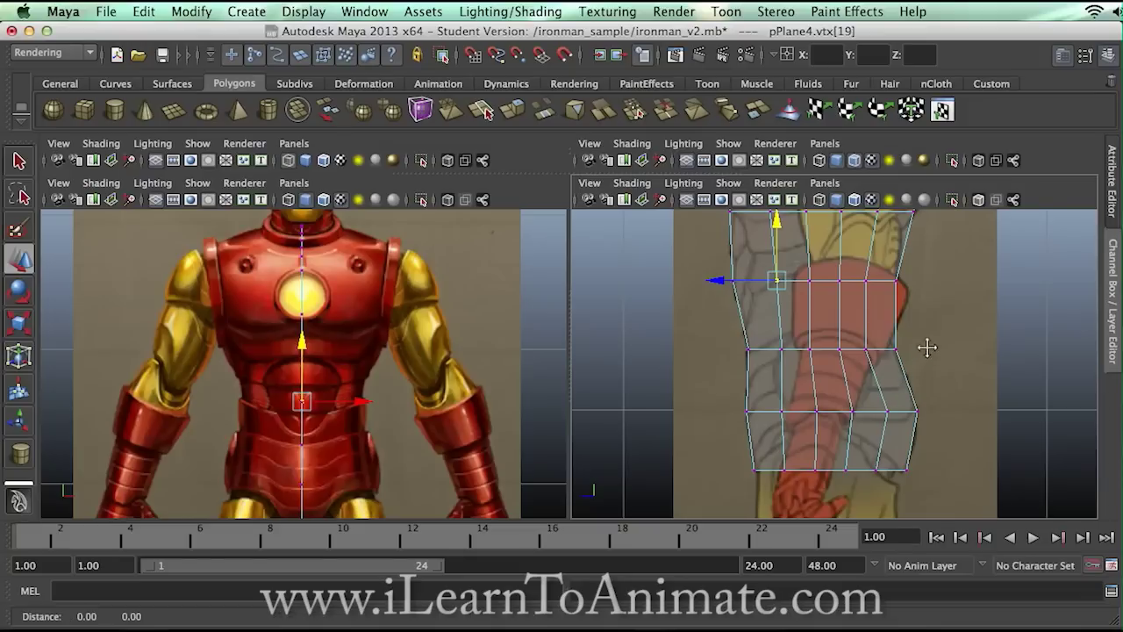
{"action": "middle_click_drag", "start_coordinate": [922, 342], "coordinate": [922, 413], "text": "alt"}
{"action": "middle_click", "coordinate": [733, 355]}
{"action": "middle_click_drag", "start_coordinate": [731, 355], "coordinate": [726, 352]}
{"action": "key", "text": "z"}
{"action": "left_click", "coordinate": [913, 420]}
{"action": "middle_click_drag", "start_coordinate": [901, 432], "coordinate": [904, 367], "text": "alt"}
{"action": "mouse_move", "coordinate": [906, 363]}
{"action": "right_mouse_down", "text": "alt"}
{"action": "mouse_move", "coordinate": [907, 430]}
{"action": "mouse_move", "coordinate": [915, 363]}
{"action": "right_mouse_up", "text": "alt"}
{"action": "middle_click_drag", "start_coordinate": [917, 365], "coordinate": [920, 405], "text": "alt"}
Save ironman_v2.mb, continuing past the Student Version File notice.
{"action": "key", "text": "q"}
{"action": "key", "text": "super+s"}
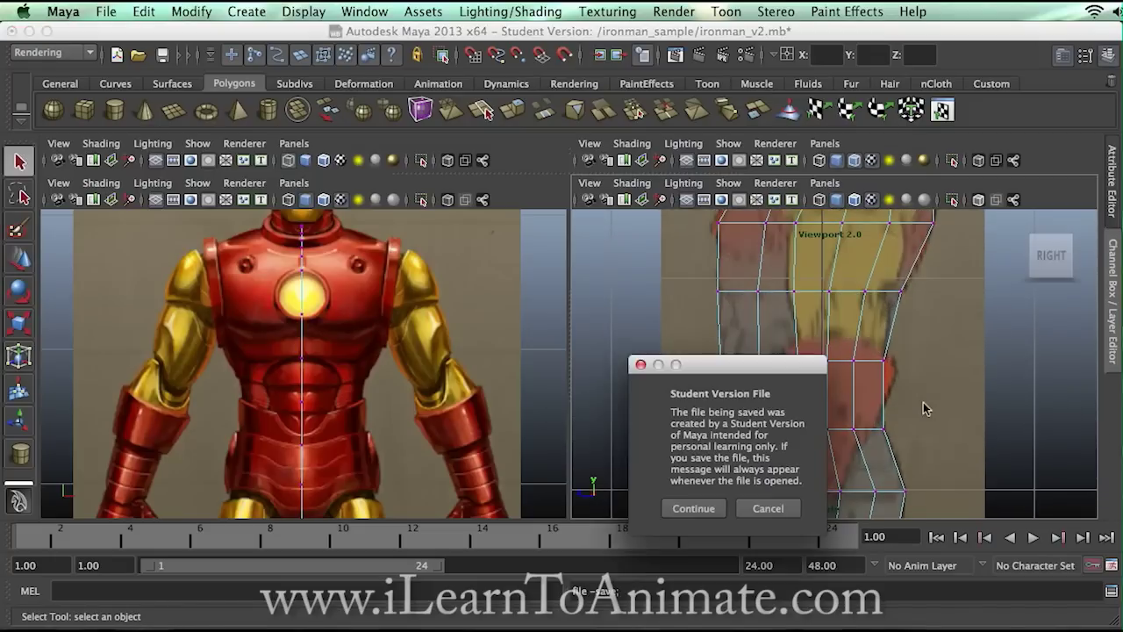
{"action": "left_click", "coordinate": [705, 515]}
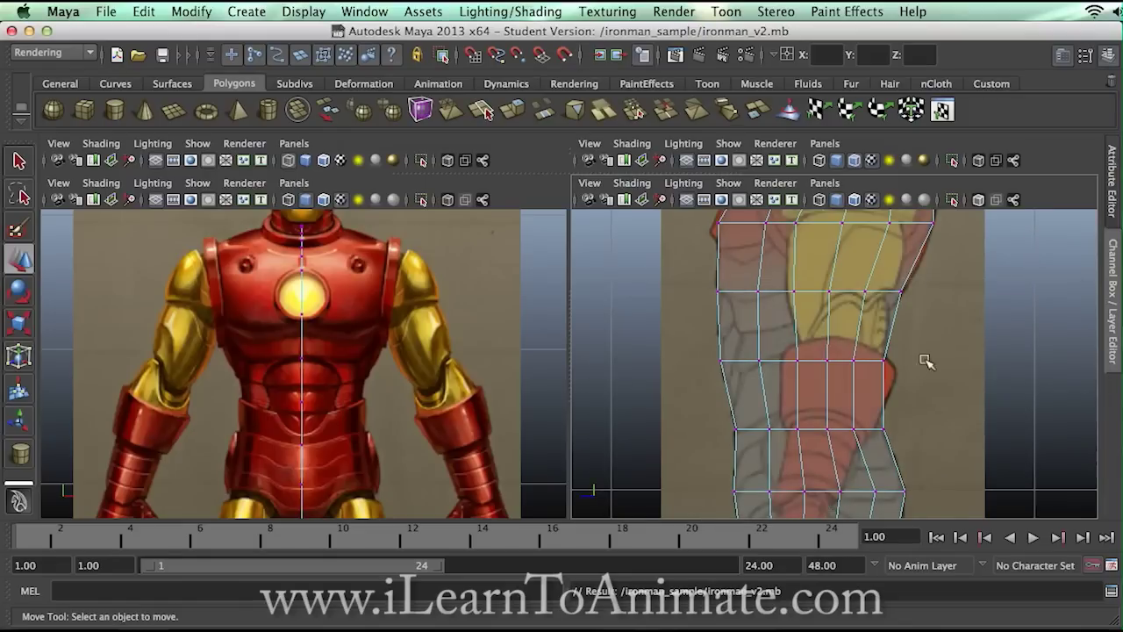
Pan and zoom the side view to show the shoulder.
{"action": "mouse_move", "coordinate": [931, 336]}
{"action": "middle_mouse_down", "text": "alt"}
{"action": "mouse_move", "coordinate": [932, 431]}
{"action": "mouse_move", "coordinate": [947, 453]}
{"action": "mouse_move", "coordinate": [939, 428]}
{"action": "mouse_move", "coordinate": [930, 441]}
{"action": "mouse_move", "coordinate": [913, 394]}
{"action": "mouse_move", "coordinate": [955, 324]}
{"action": "mouse_move", "coordinate": [957, 419]}
{"action": "mouse_move", "coordinate": [941, 339]}
{"action": "middle_mouse_up", "text": "alt"}
{"action": "scroll", "coordinate": [941, 339], "scroll_direction": "down", "scroll_amount": 10}
{"action": "scroll", "coordinate": [920, 360], "scroll_direction": "up", "scroll_amount": 8}
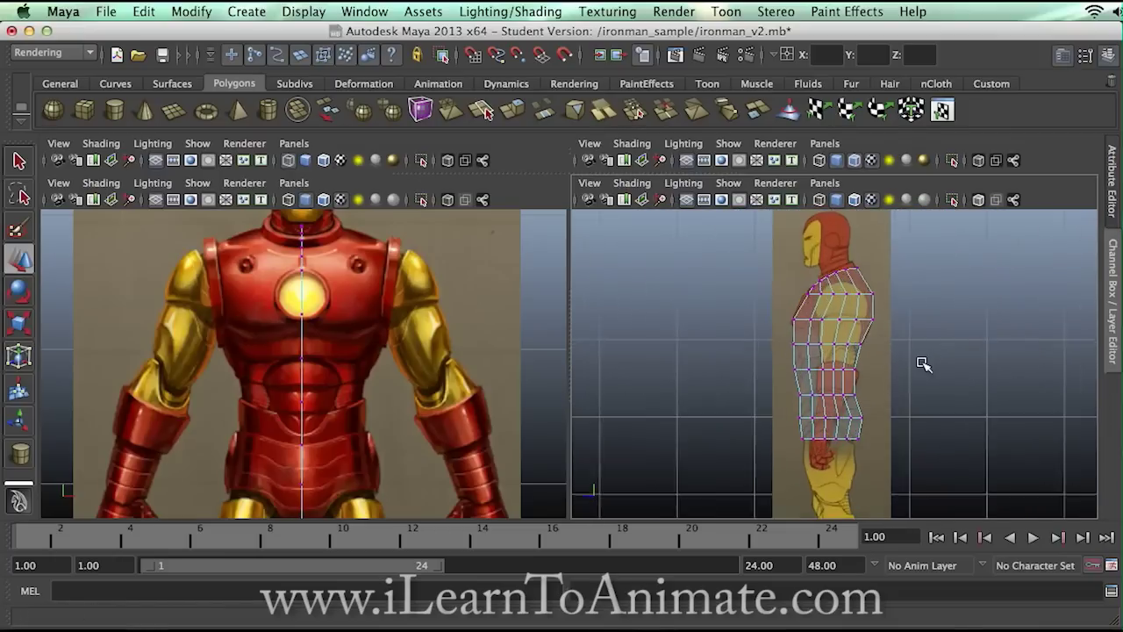